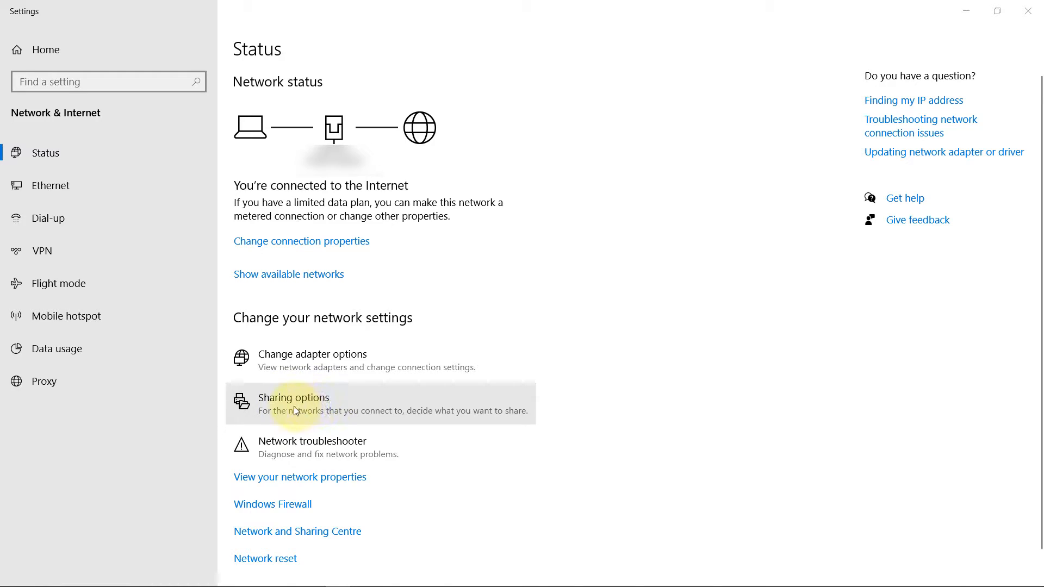
- Open the sharing options and turn on network discovery with automatic setup of network-connected devices for the Private profile
{"action": "left_click", "coordinate": [304, 406]}
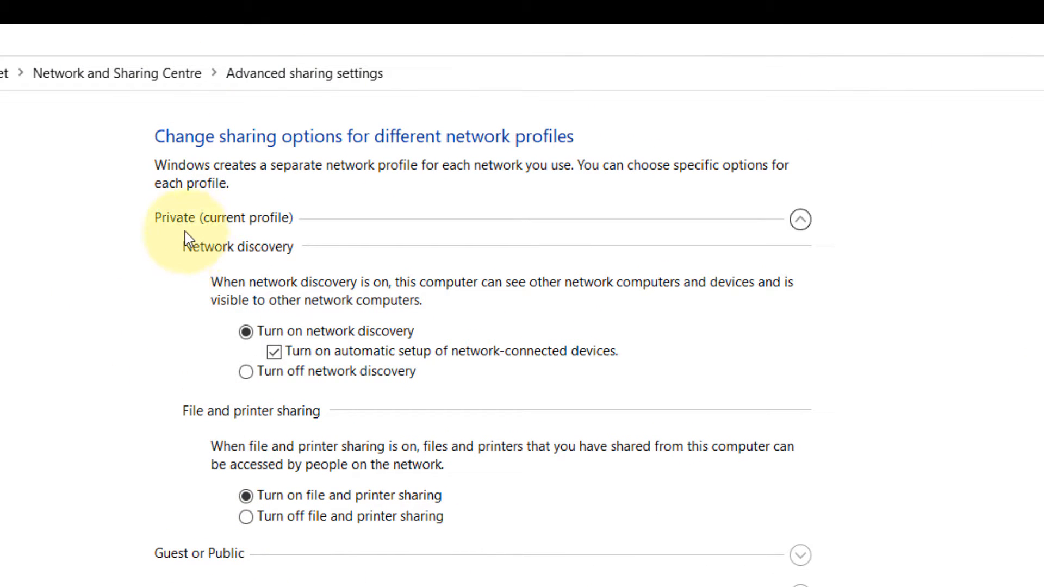
{"action": "left_click", "coordinate": [245, 330]}
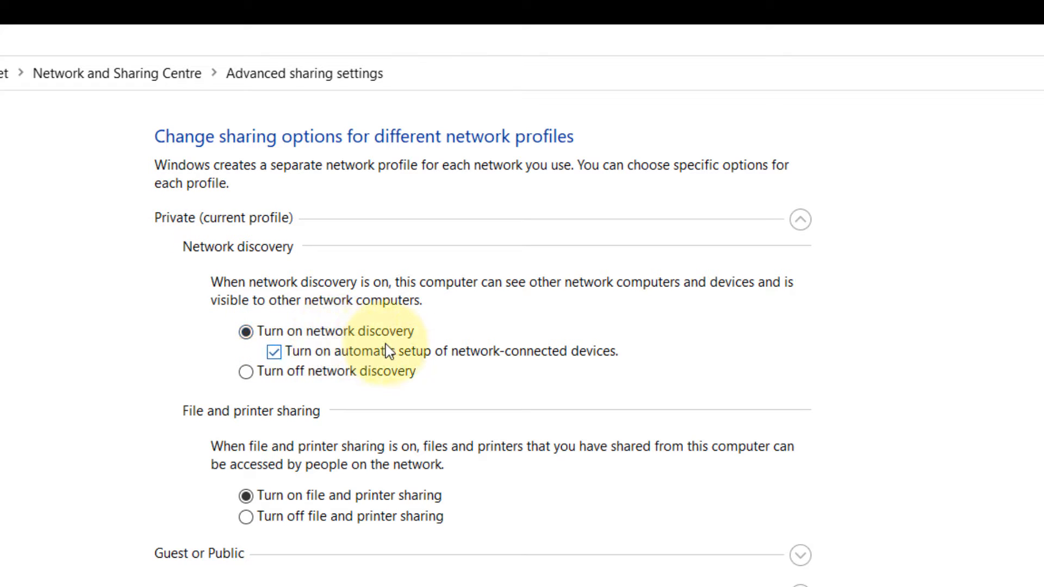
{"action": "left_click", "coordinate": [274, 351]}
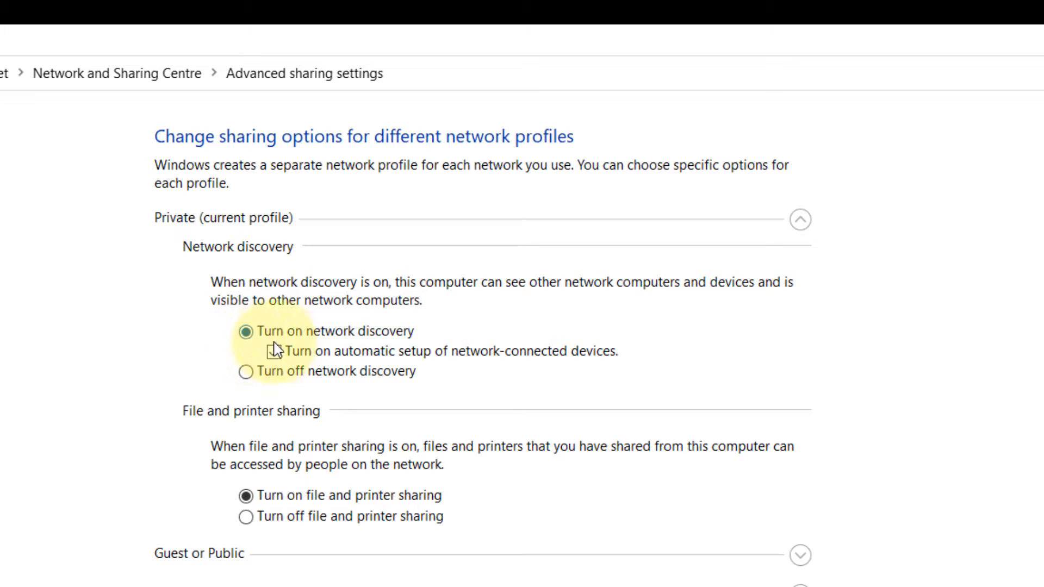
{"action": "left_click", "coordinate": [274, 350]}
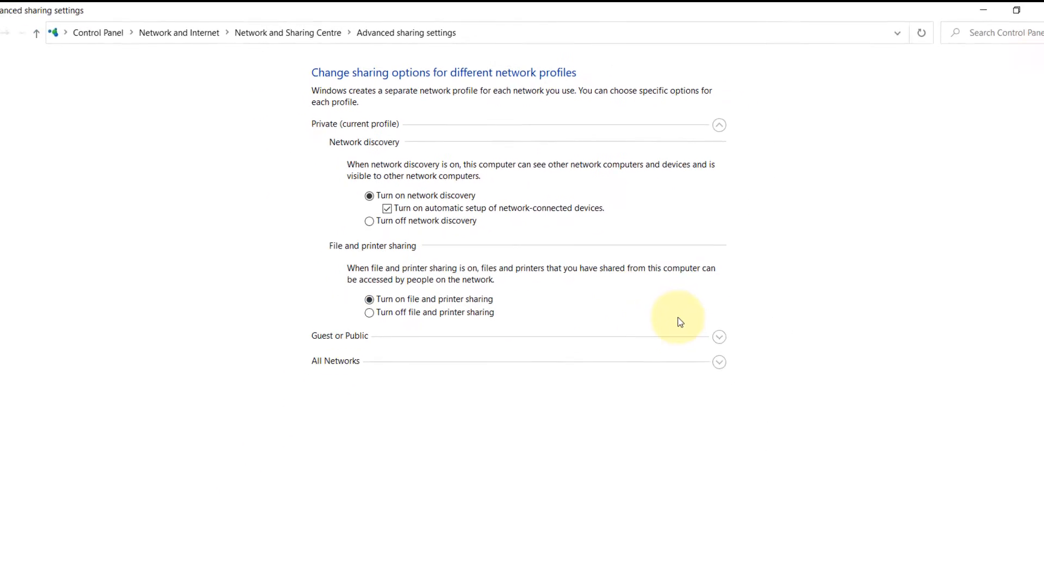
- View the Guest or Public profile's sharing settings, and turn on media streaming for All Networks
{"action": "left_click", "coordinate": [711, 318]}
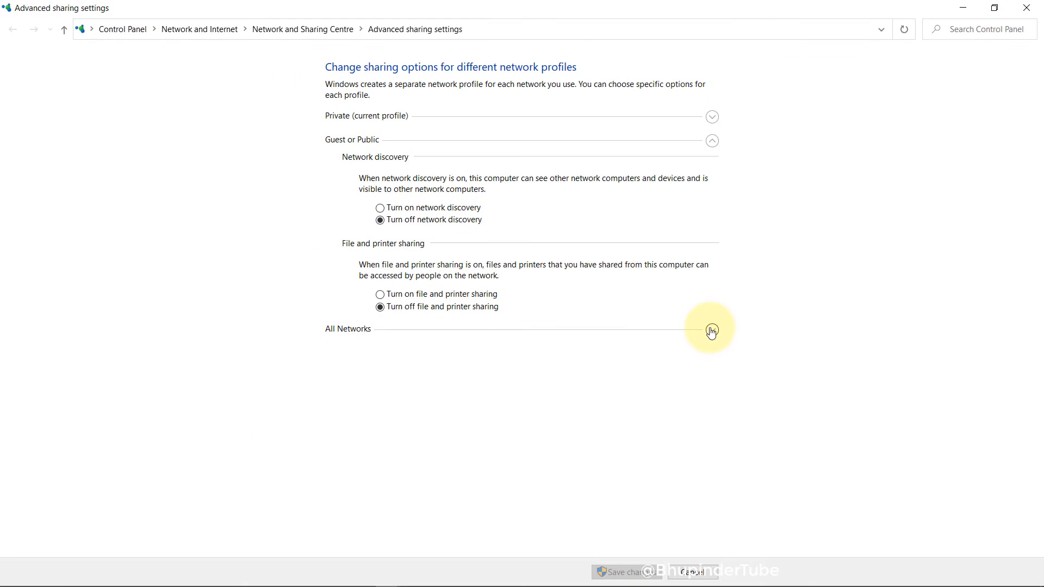
{"action": "left_click", "coordinate": [712, 330]}
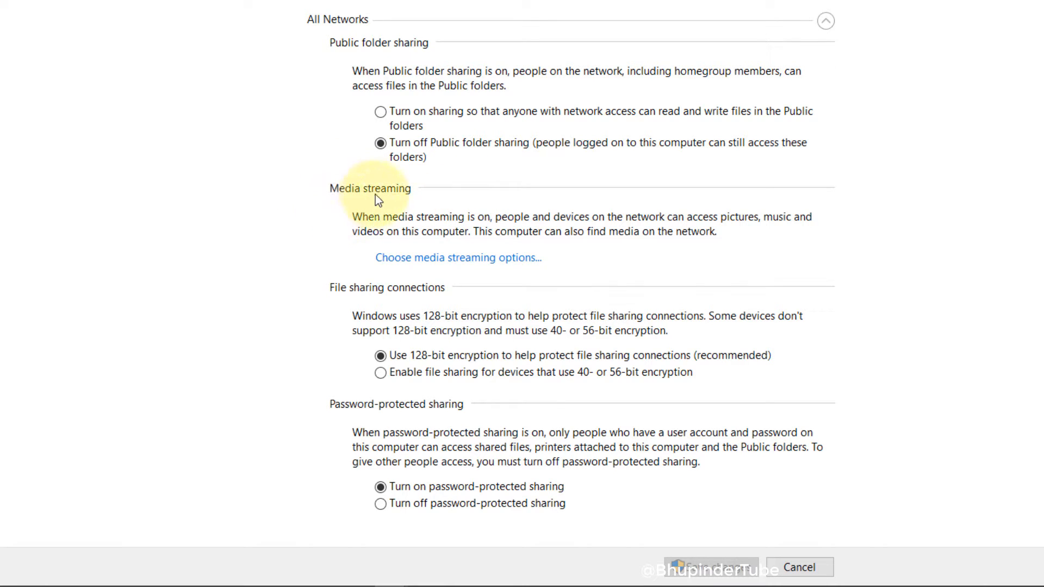
{"action": "left_click", "coordinate": [422, 264]}
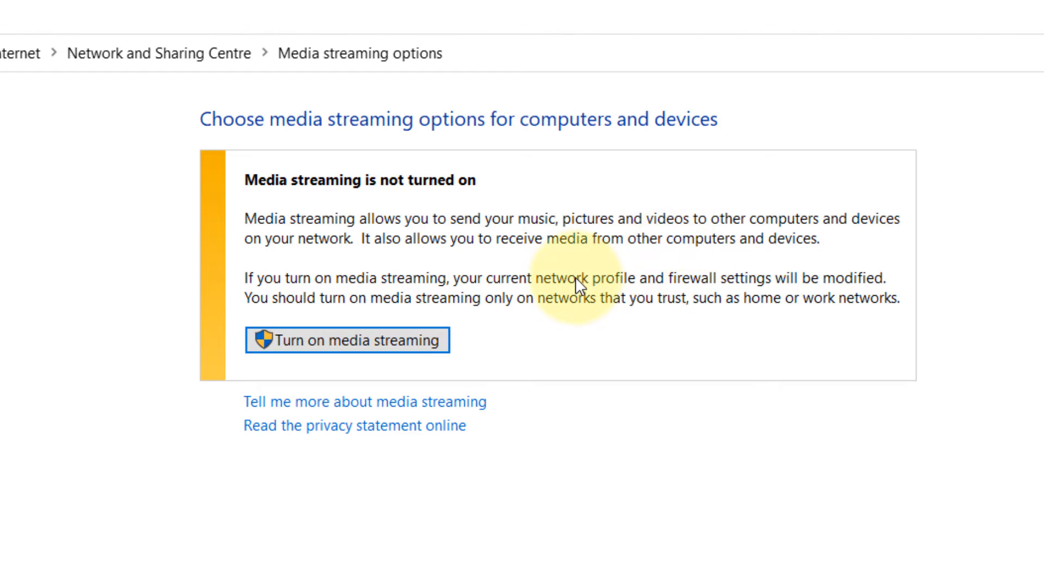
{"action": "left_click", "coordinate": [327, 340]}
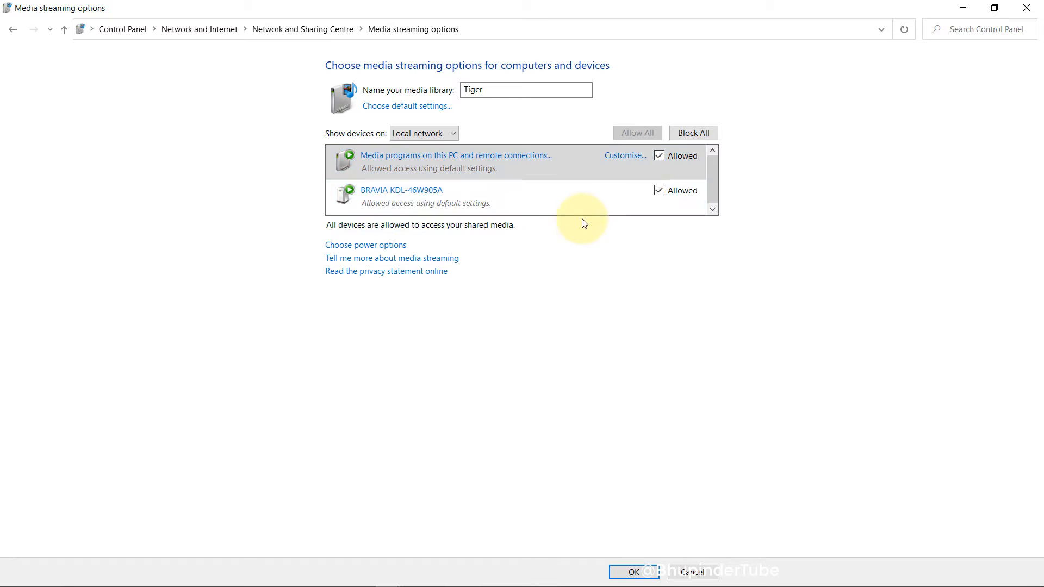
- Show media streaming devices on all networks, accept the streaming options and close the settings windows
{"action": "mouse_move", "coordinate": [640, 210]}
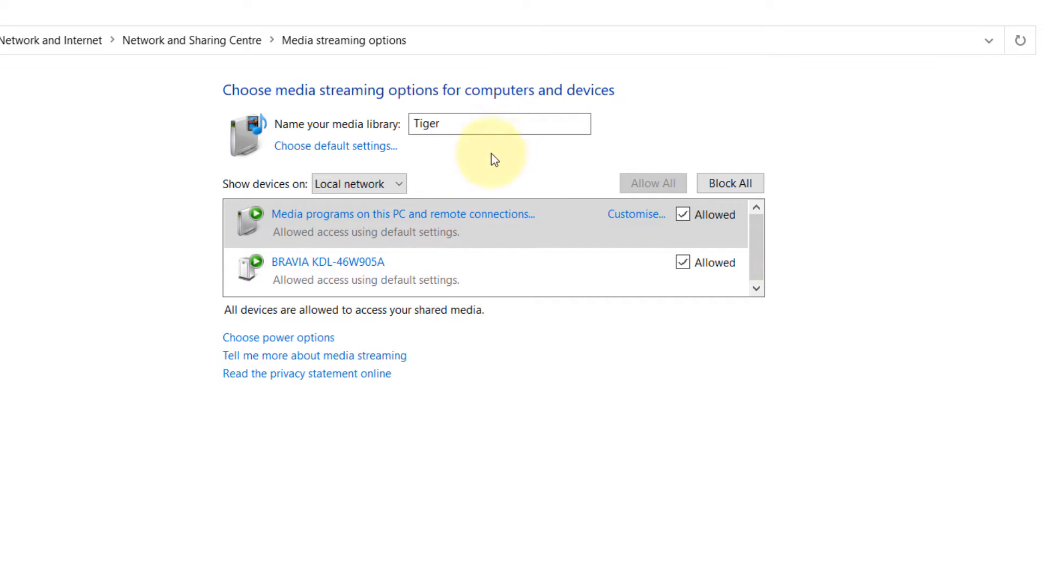
{"action": "left_click", "coordinate": [363, 190]}
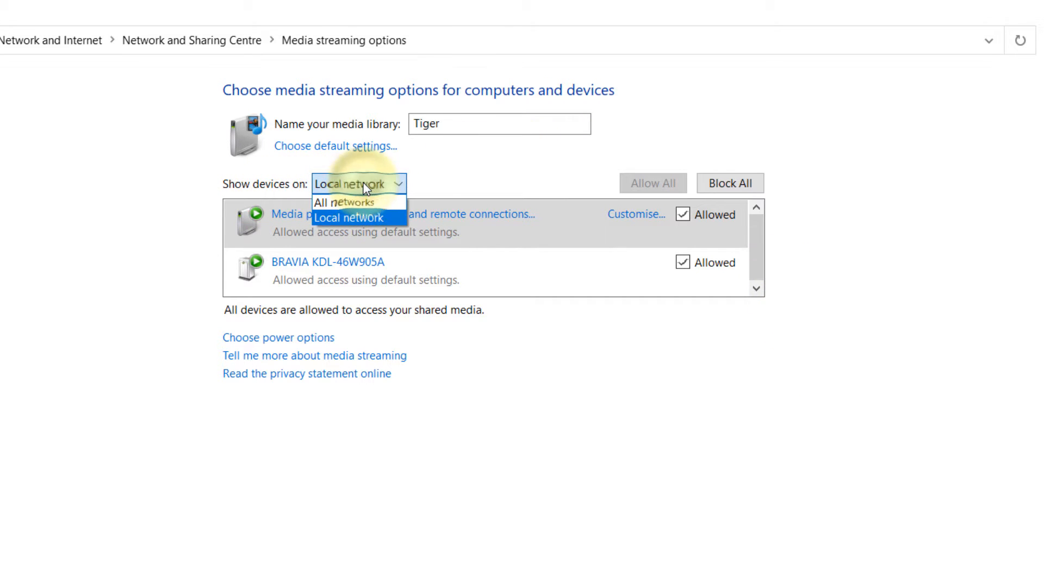
{"action": "left_click", "coordinate": [342, 202]}
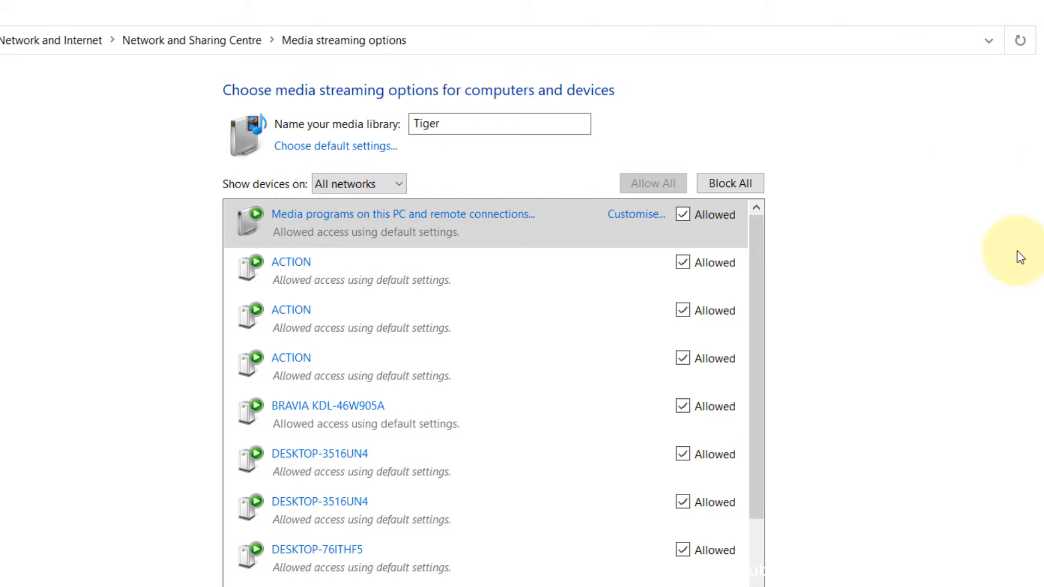
{"action": "mouse_move", "coordinate": [751, 283]}
{"action": "left_mouse_down"}
{"action": "mouse_move", "coordinate": [759, 392]}
{"action": "mouse_move", "coordinate": [747, 441]}
{"action": "mouse_move", "coordinate": [753, 267]}
{"action": "left_mouse_up"}
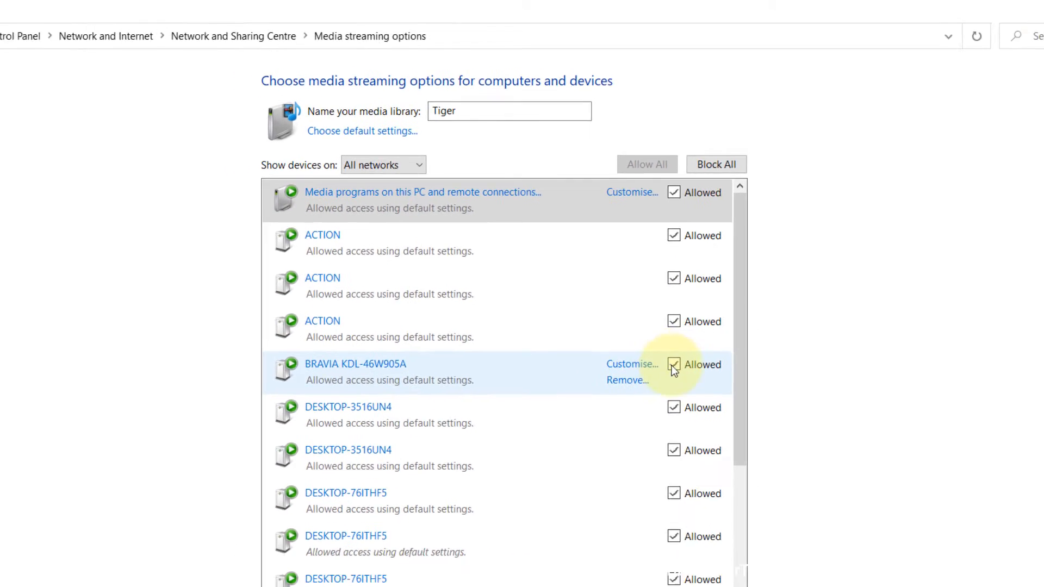
{"action": "left_click", "coordinate": [632, 571]}
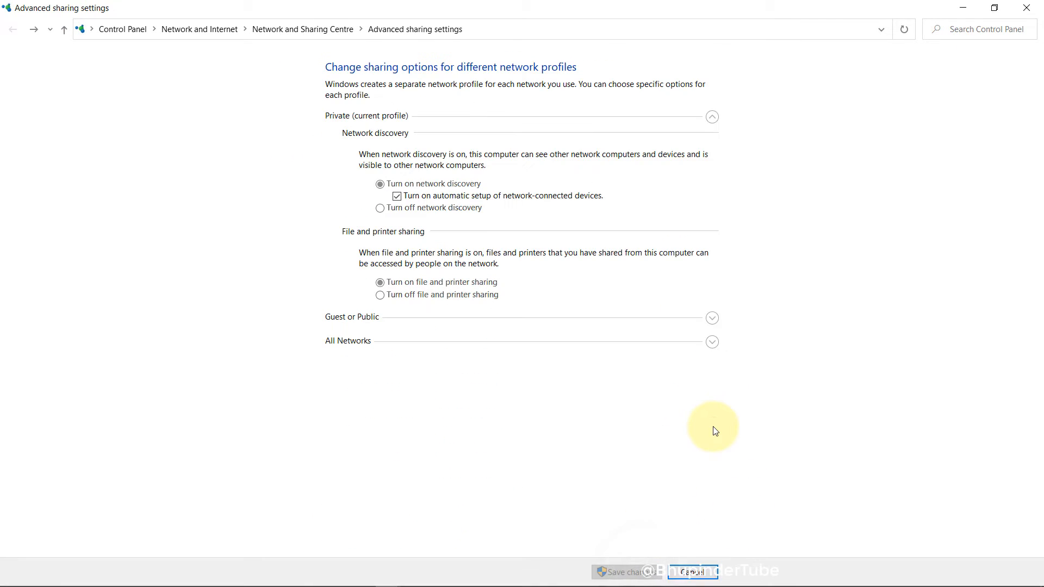
{"action": "left_click", "coordinate": [1028, 6]}
{"action": "left_click", "coordinate": [1037, 6]}
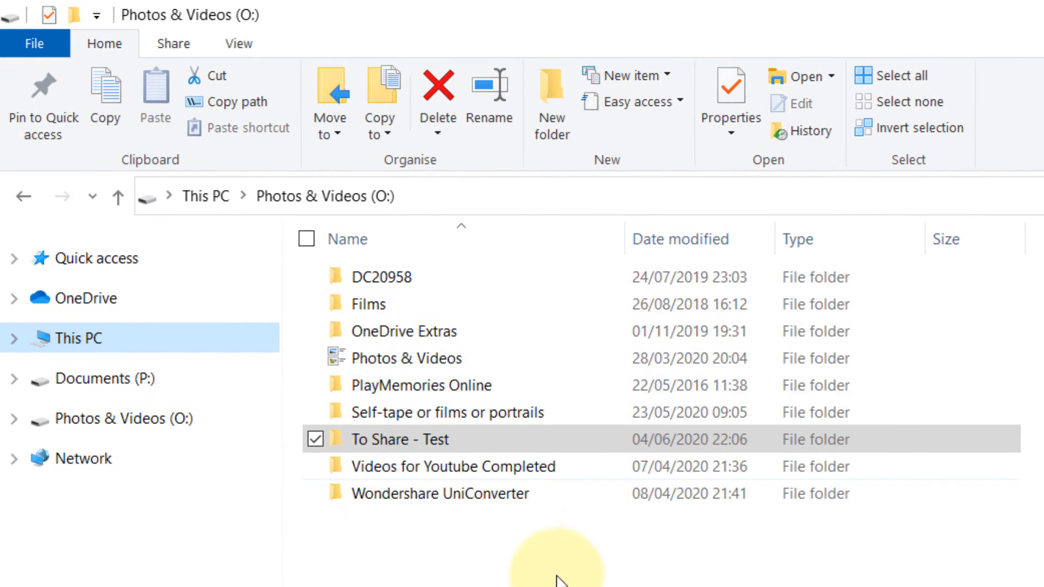
- Open the network access settings for giving specific people access to the To Share - Test folder
{"action": "left_click", "coordinate": [387, 439]}
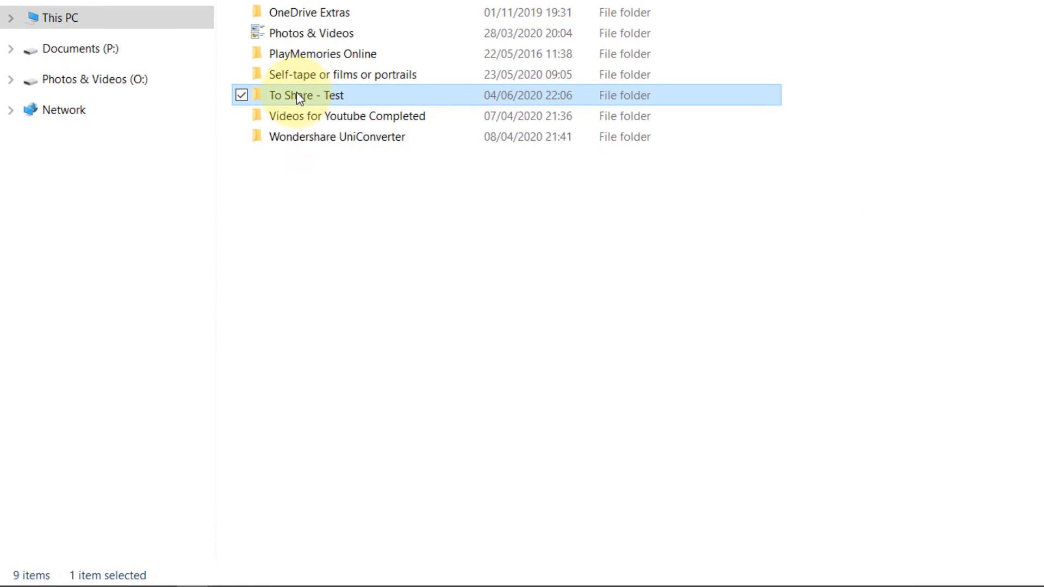
{"action": "right_click", "coordinate": [297, 93]}
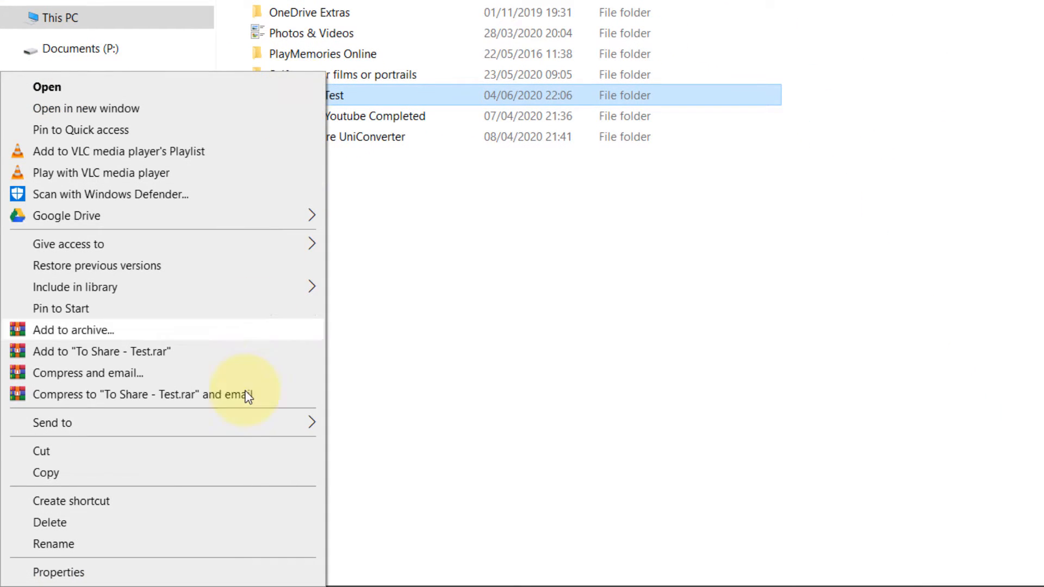
{"action": "mouse_move", "coordinate": [128, 247]}
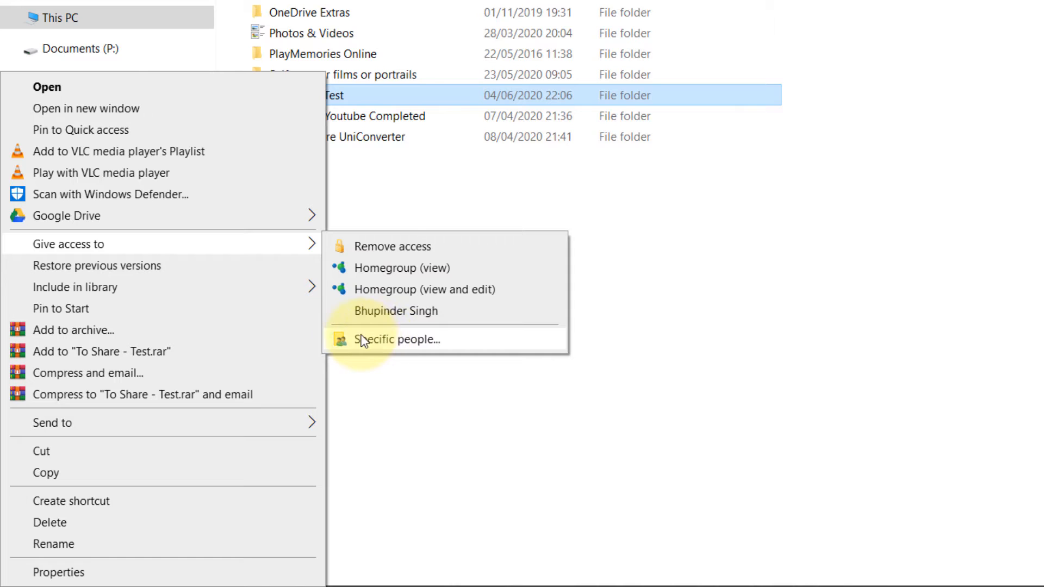
{"action": "left_click", "coordinate": [421, 346]}
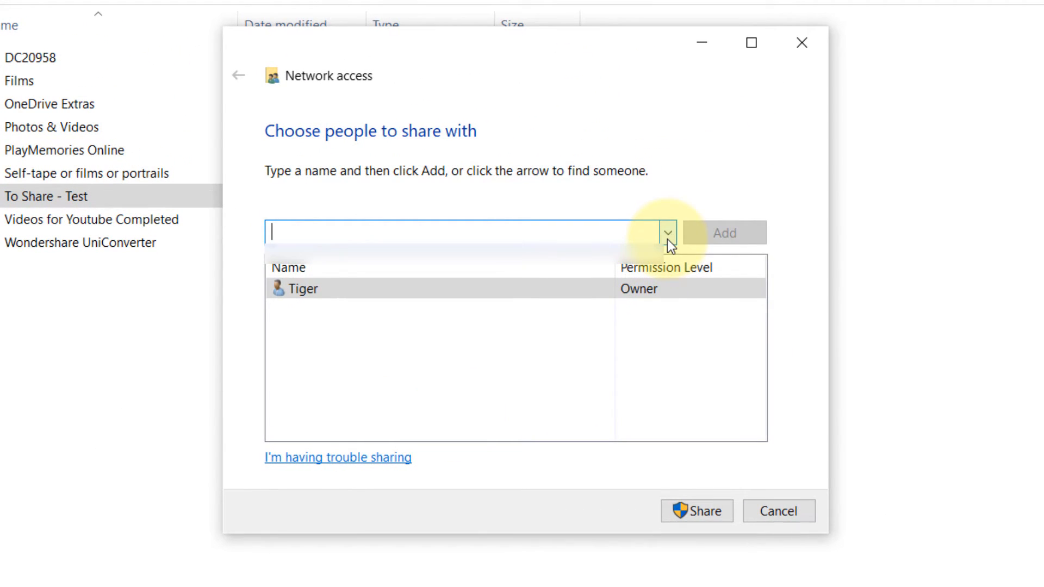
- Add Everyone to the people to share with, keeping the Read permission level
{"action": "left_click", "coordinate": [667, 239]}
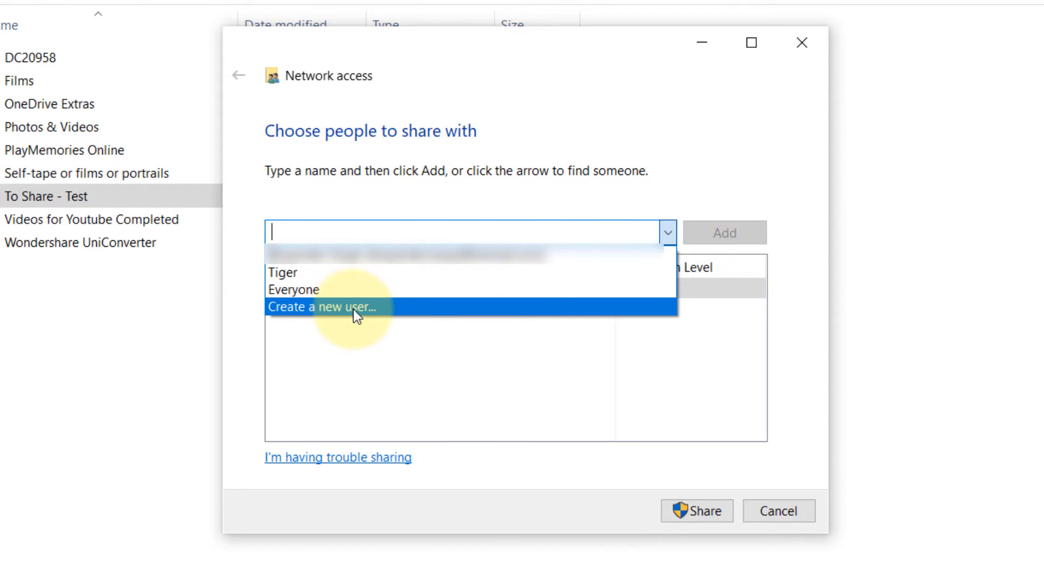
{"action": "left_click", "coordinate": [318, 292]}
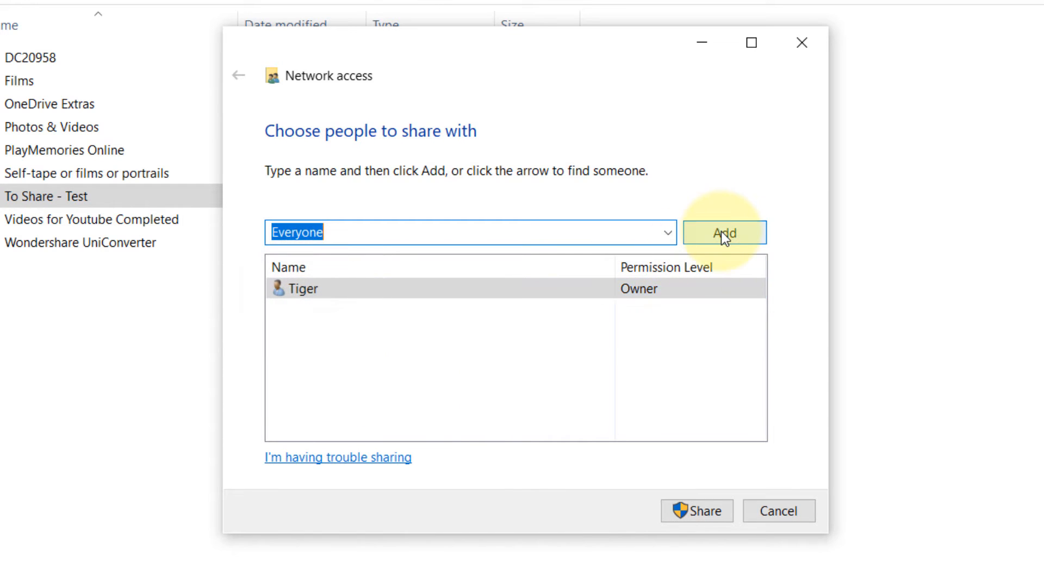
{"action": "left_click", "coordinate": [723, 236]}
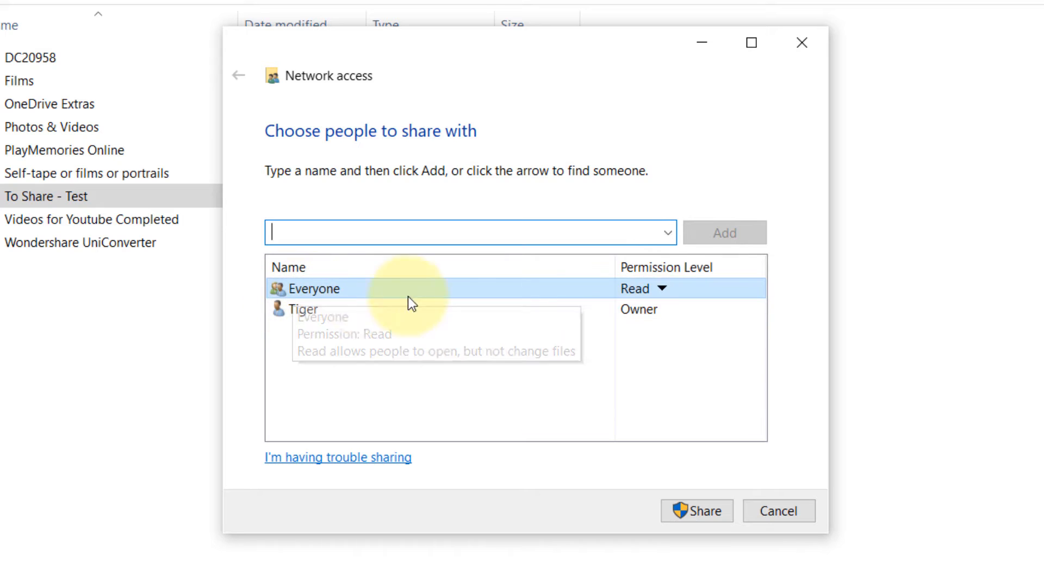
{"action": "left_click", "coordinate": [577, 330]}
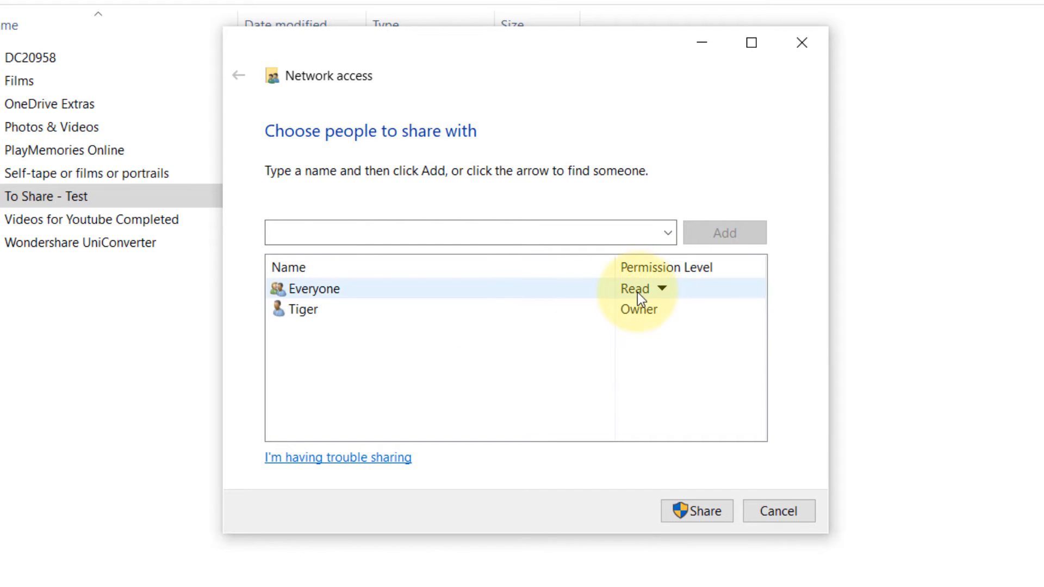
{"action": "left_click", "coordinate": [659, 292]}
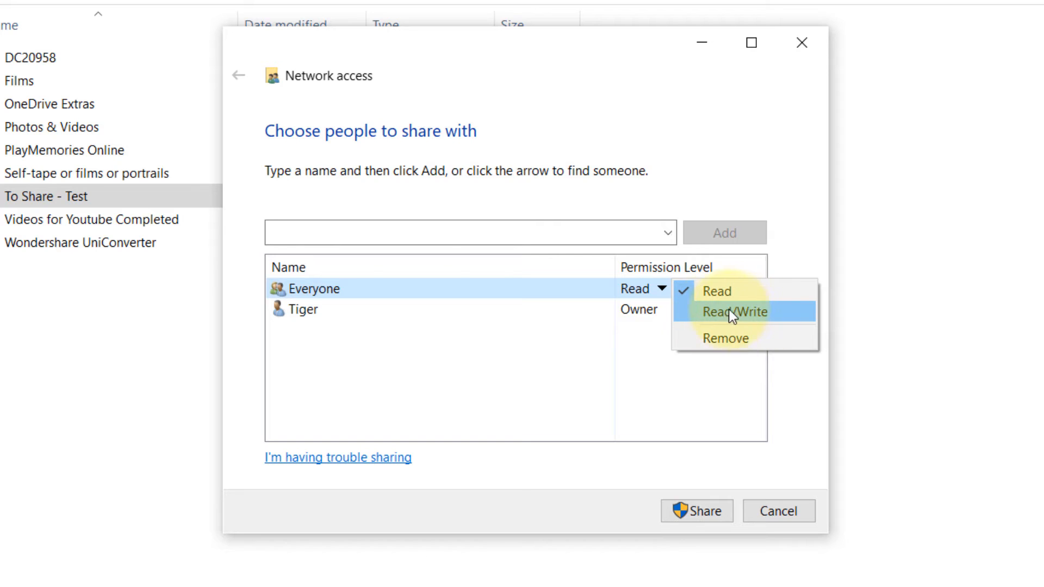
{"action": "left_click", "coordinate": [645, 353]}
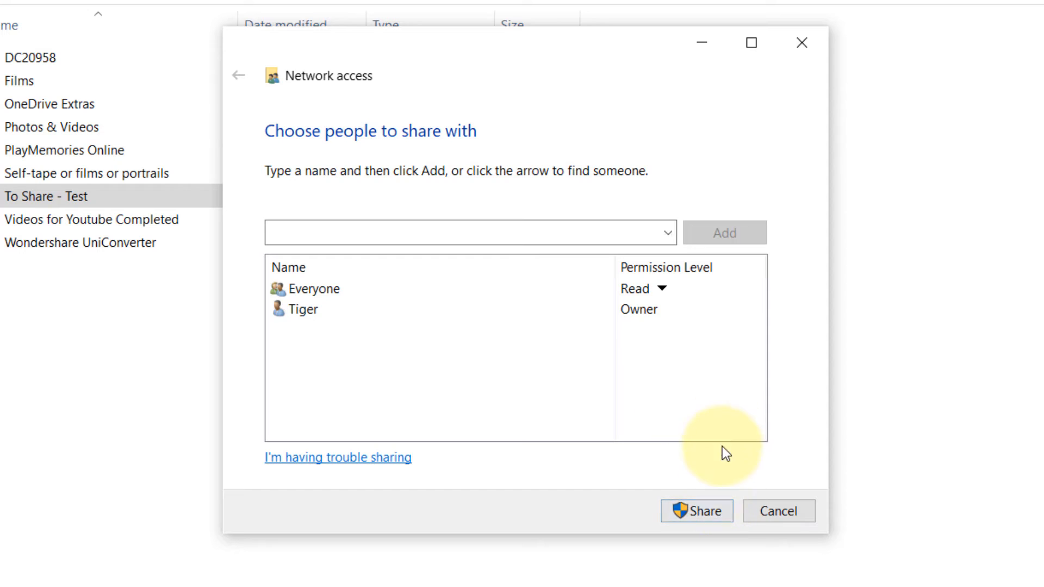
- Share the To Share - Test folder, copy its network link and finish the sharing dialog
{"action": "left_click", "coordinate": [699, 511]}
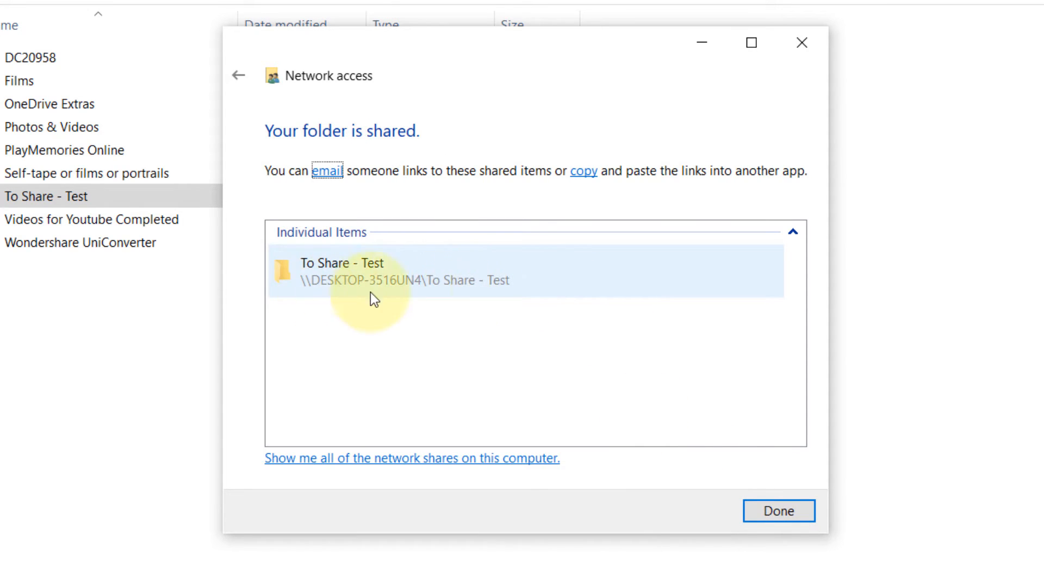
{"action": "left_click", "coordinate": [583, 172]}
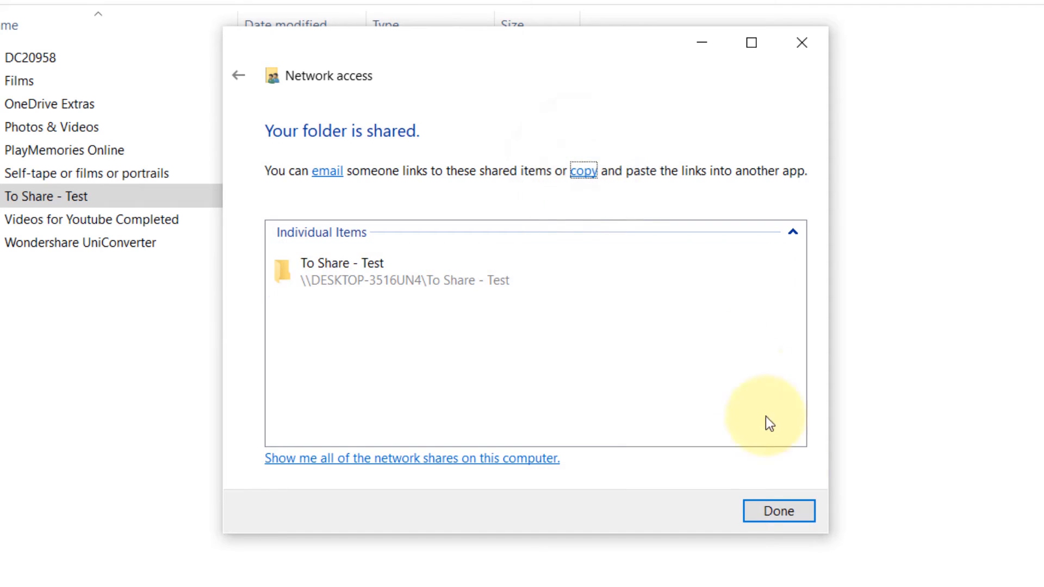
{"action": "left_click", "coordinate": [779, 511]}
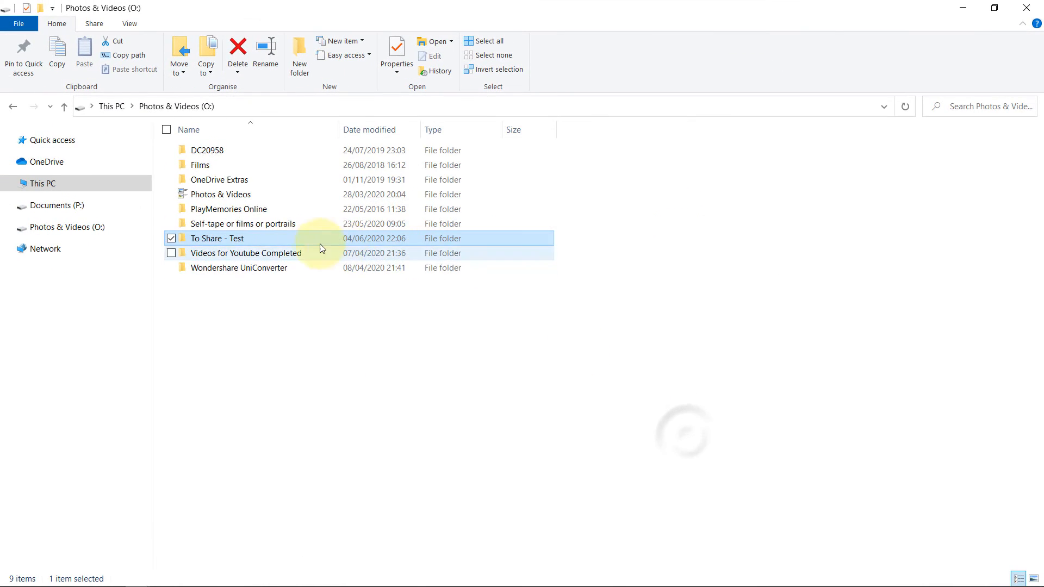
- Create a text document with the default name New Text Document inside the To Share - Test folder
{"action": "double_click", "coordinate": [198, 241]}
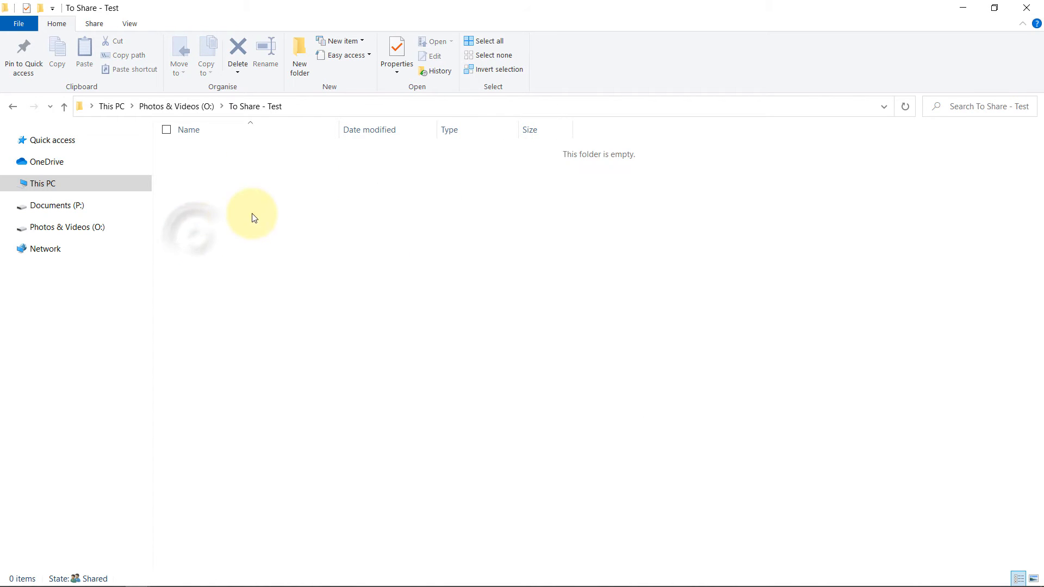
{"action": "right_click", "coordinate": [294, 217]}
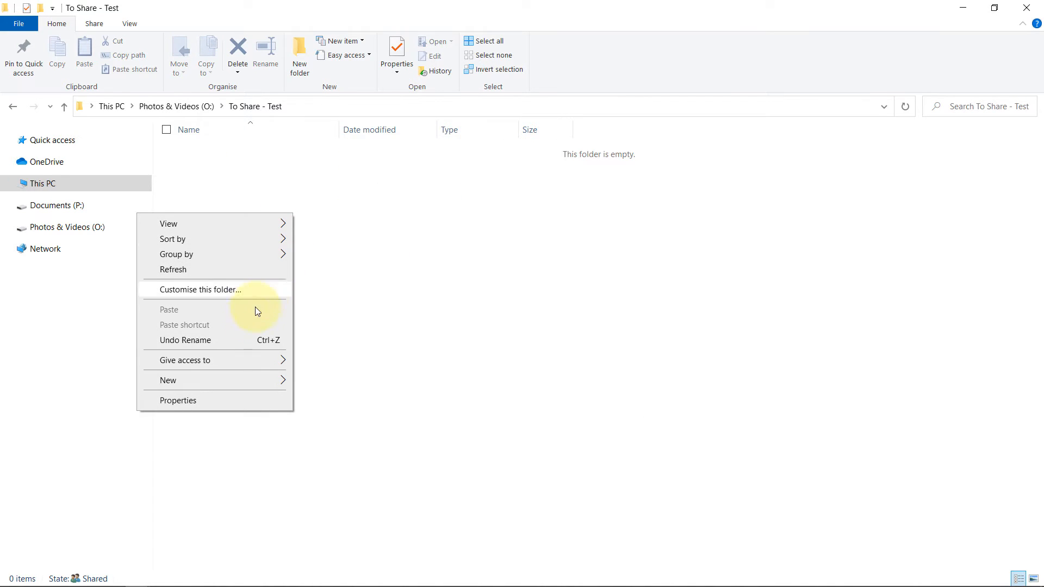
{"action": "mouse_move", "coordinate": [221, 381]}
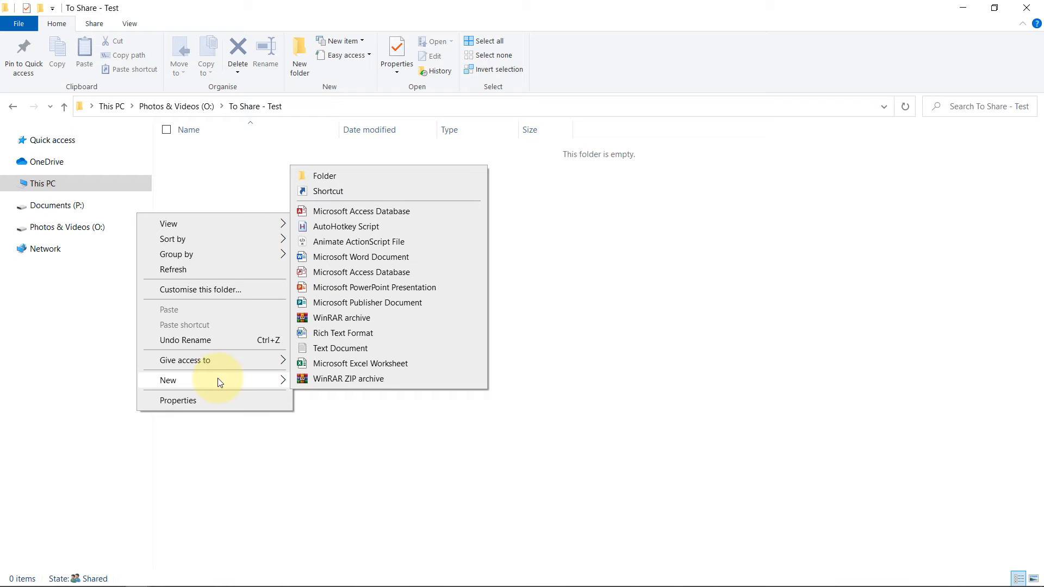
{"action": "left_click", "coordinate": [350, 348]}
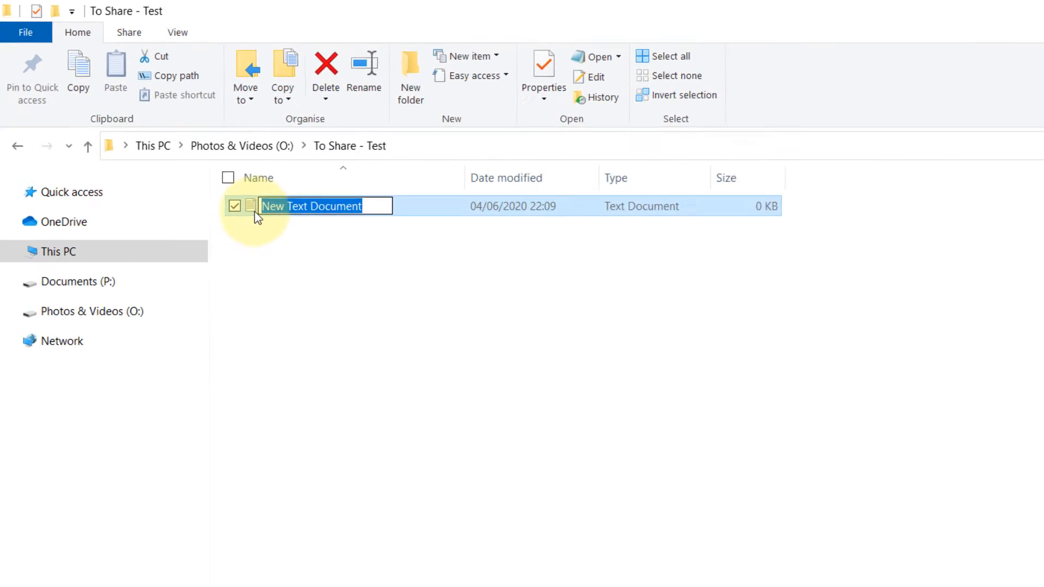
{"action": "left_click", "coordinate": [185, 151]}
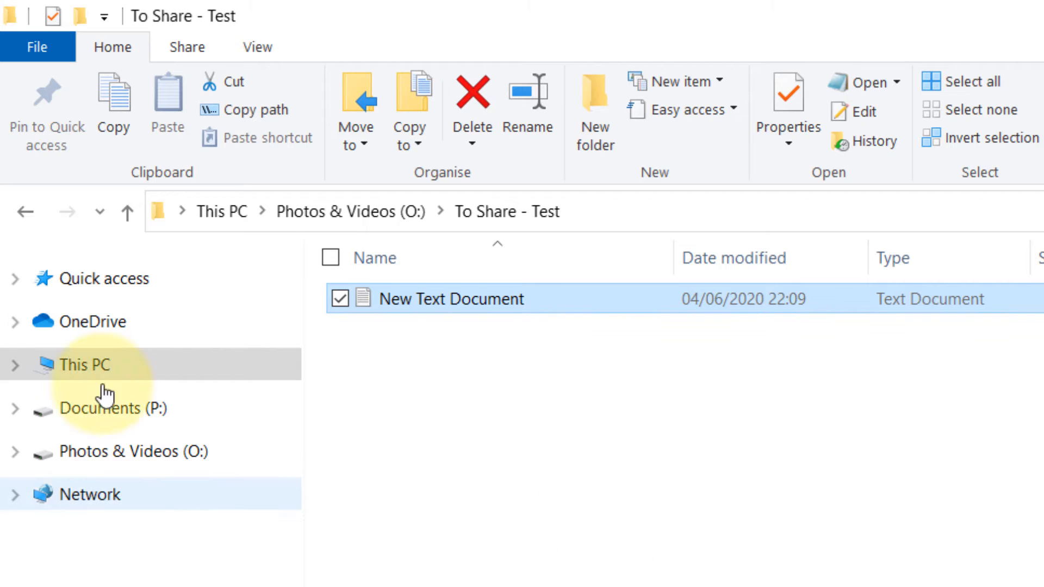
- Browse the network to DESKTOP-3516UN4, check the contents of its To Share - Test share and go back
{"action": "left_click", "coordinate": [111, 498]}
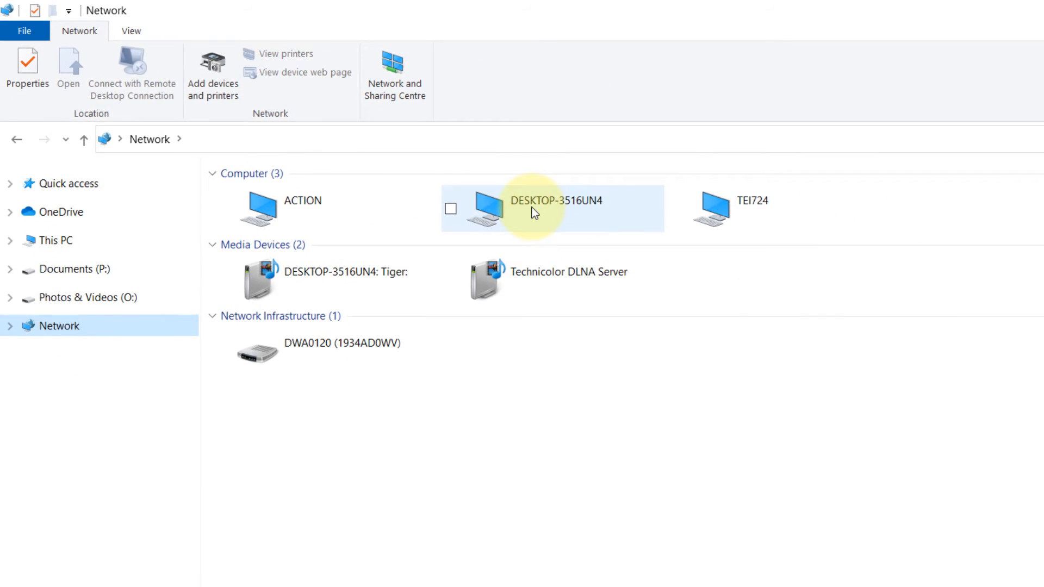
{"action": "double_click", "coordinate": [534, 212]}
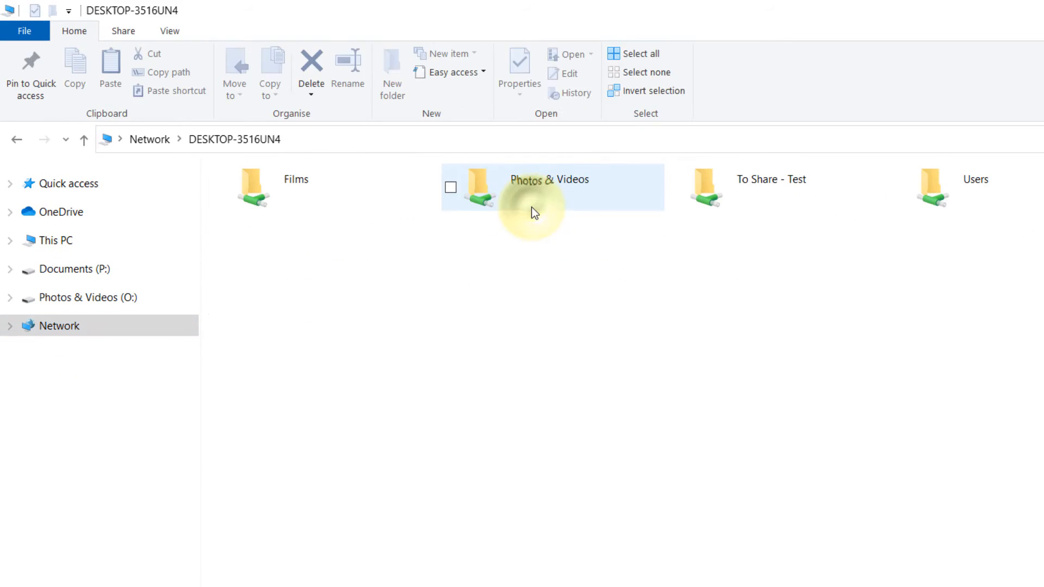
{"action": "double_click", "coordinate": [739, 190]}
{"action": "key", "text": "alt+Left"}
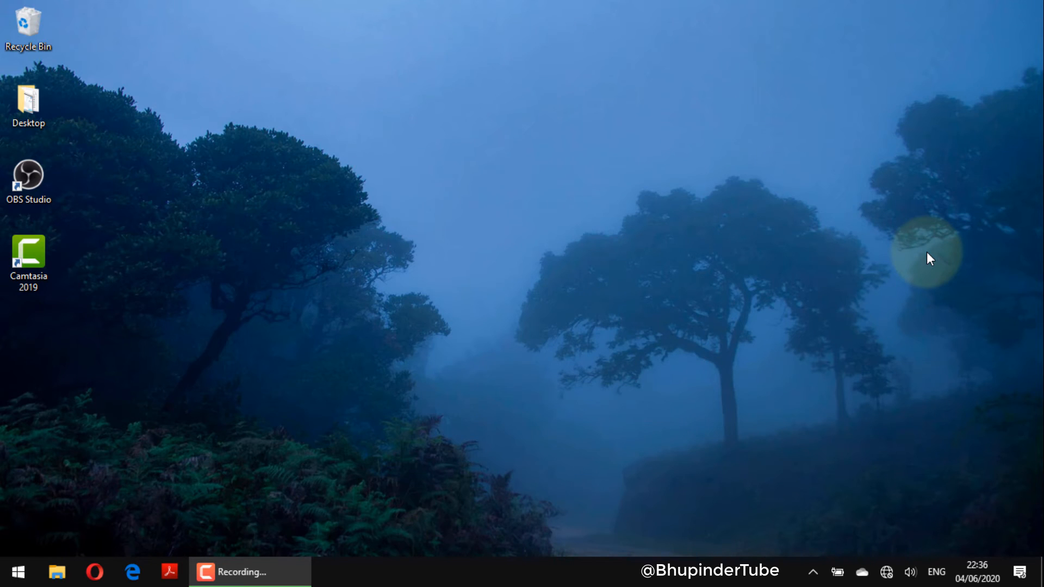
- Browse to Network in File Explorer, dismiss the network discovery message and choose to connect to a network
{"action": "key", "text": "super+e"}
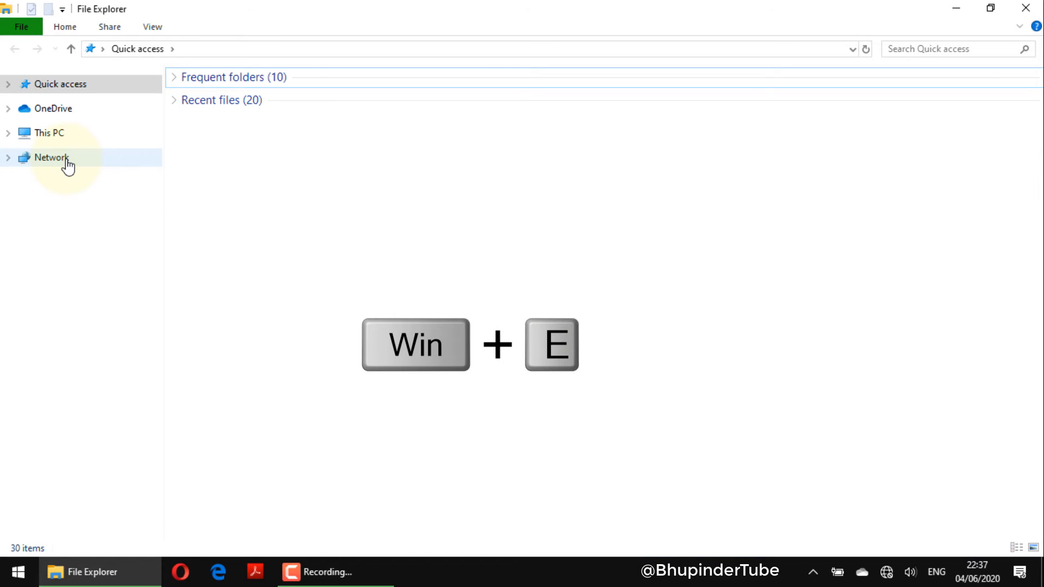
{"action": "left_click", "coordinate": [67, 162]}
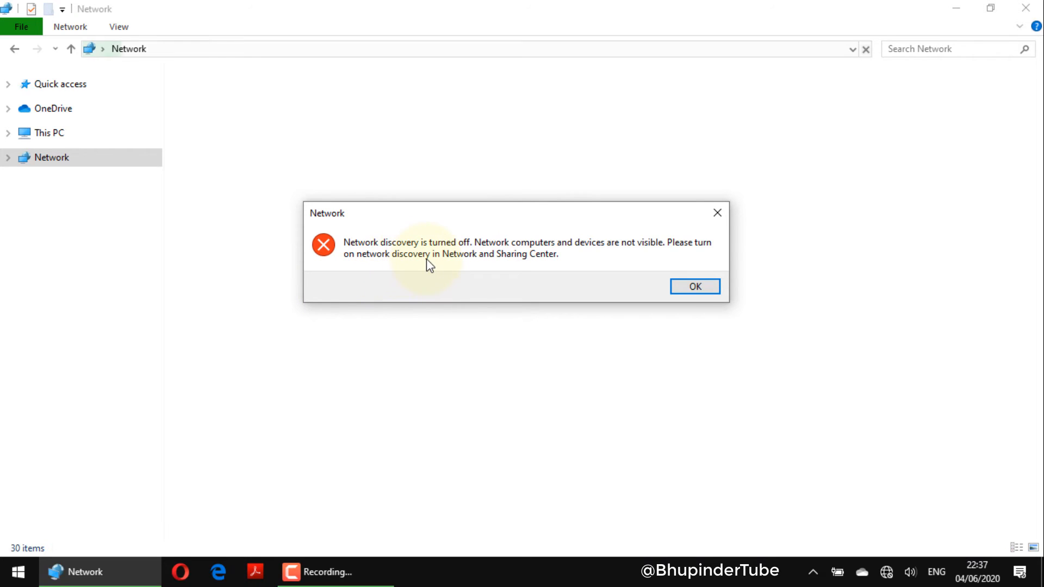
{"action": "left_click", "coordinate": [700, 288]}
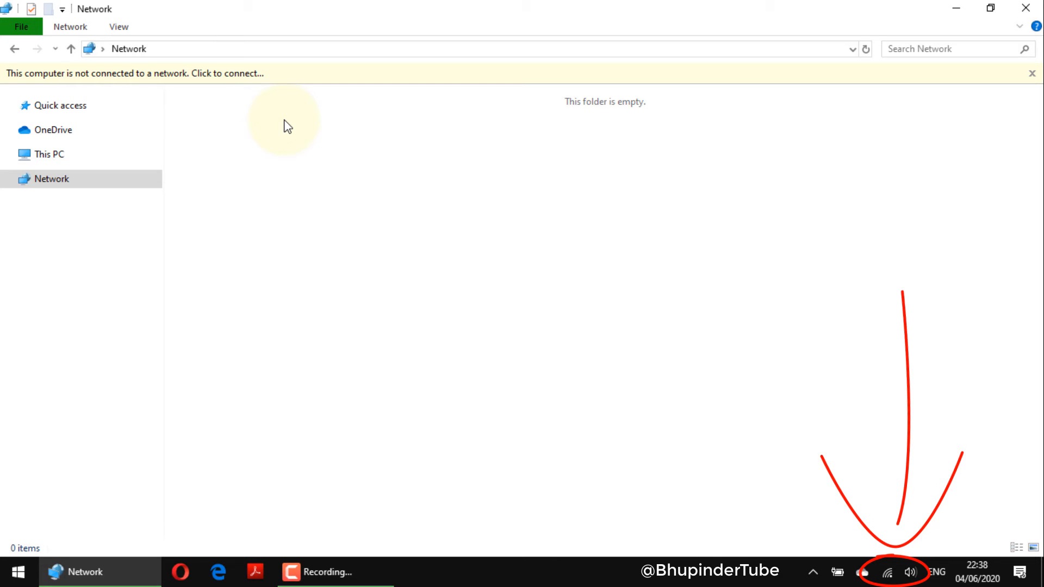
{"action": "left_click", "coordinate": [264, 78]}
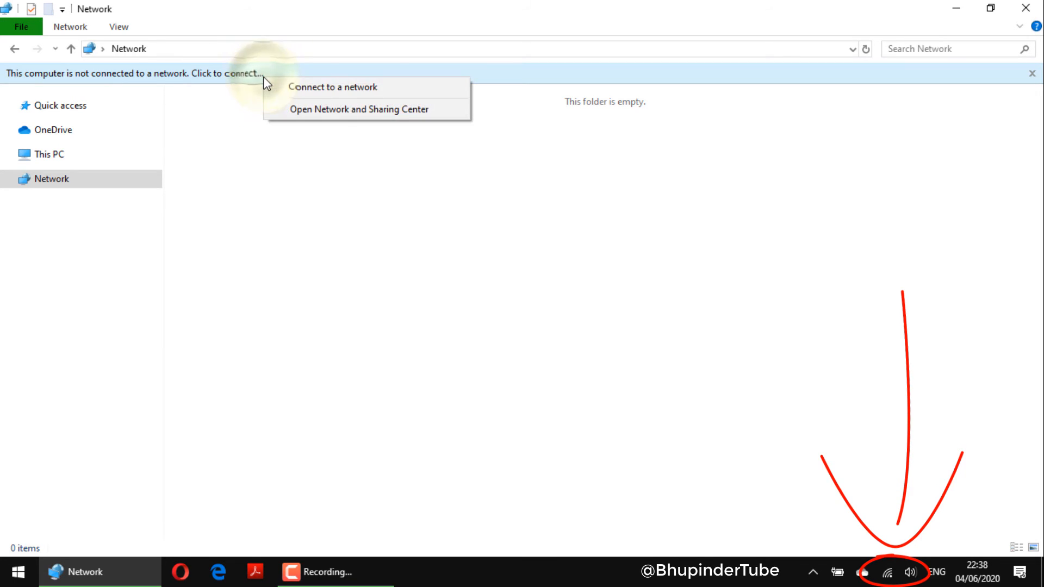
{"action": "left_click", "coordinate": [360, 87]}
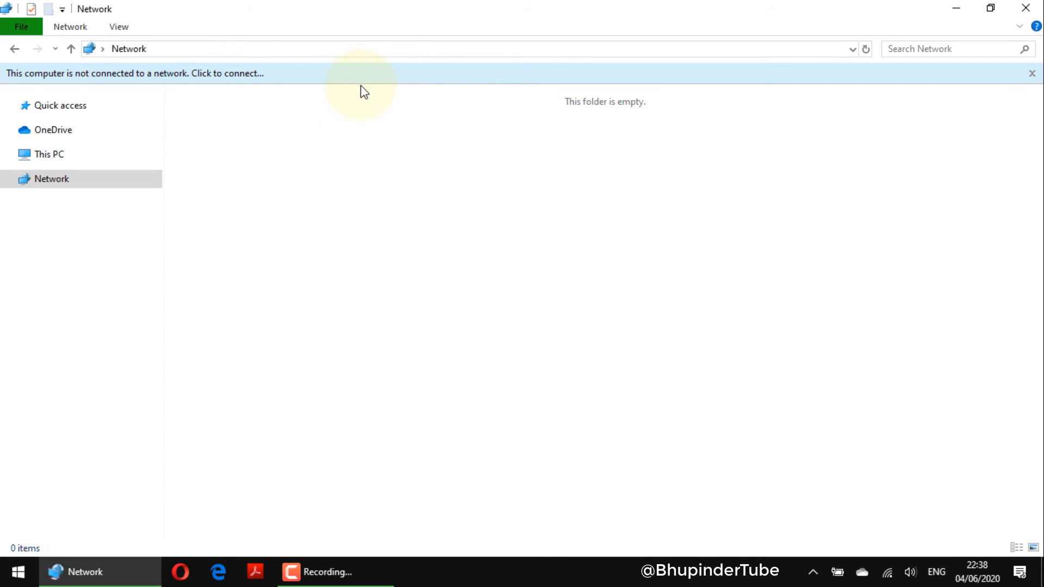
- Turn on network discovery and file and printer sharing for the Guest or Public profile in the sharing options, and save the changes
{"action": "left_click", "coordinate": [244, 72]}
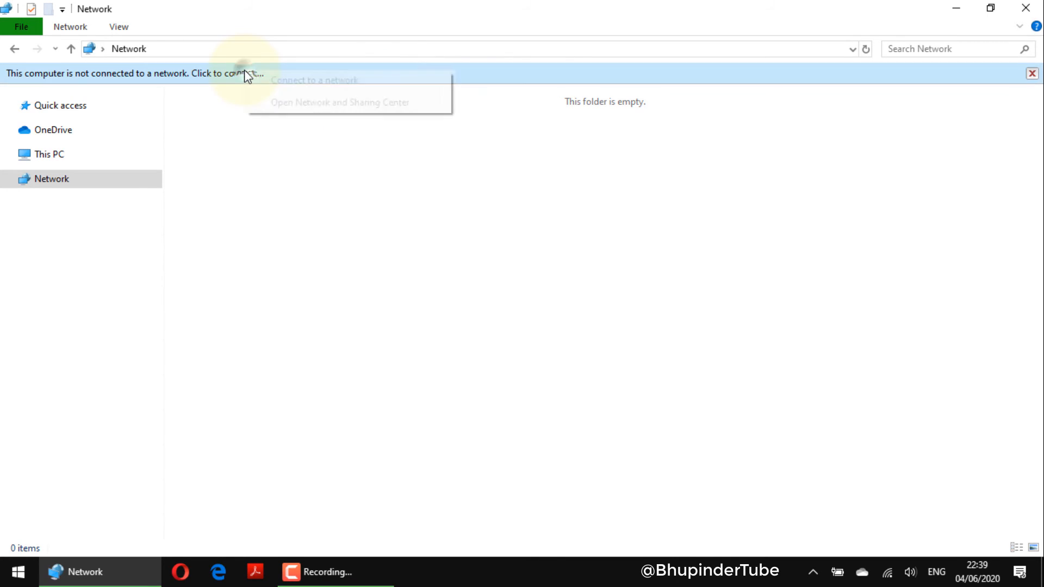
{"action": "left_click", "coordinate": [345, 104]}
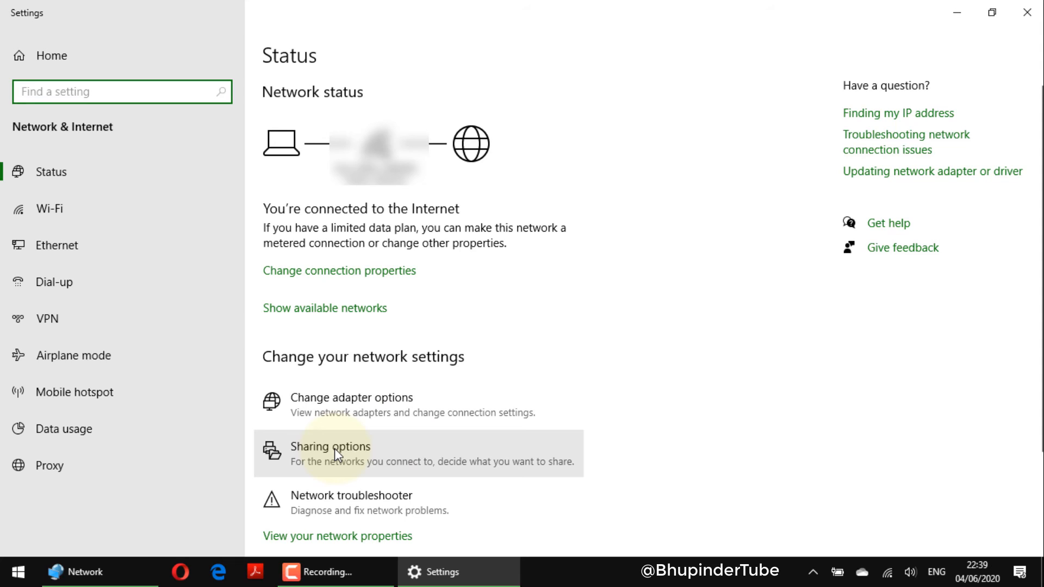
{"action": "left_click", "coordinate": [334, 449]}
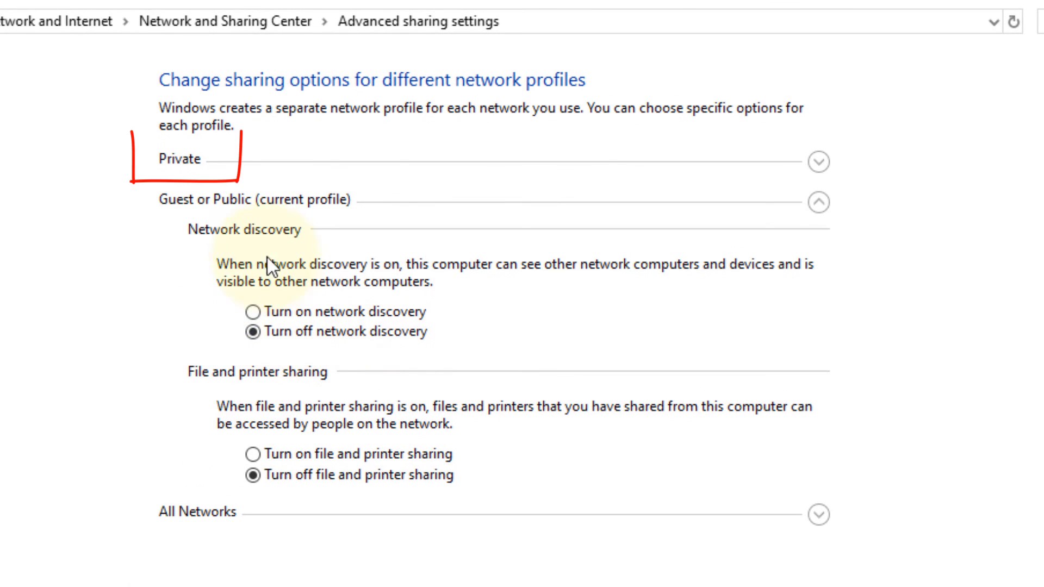
{"action": "left_click", "coordinate": [311, 315]}
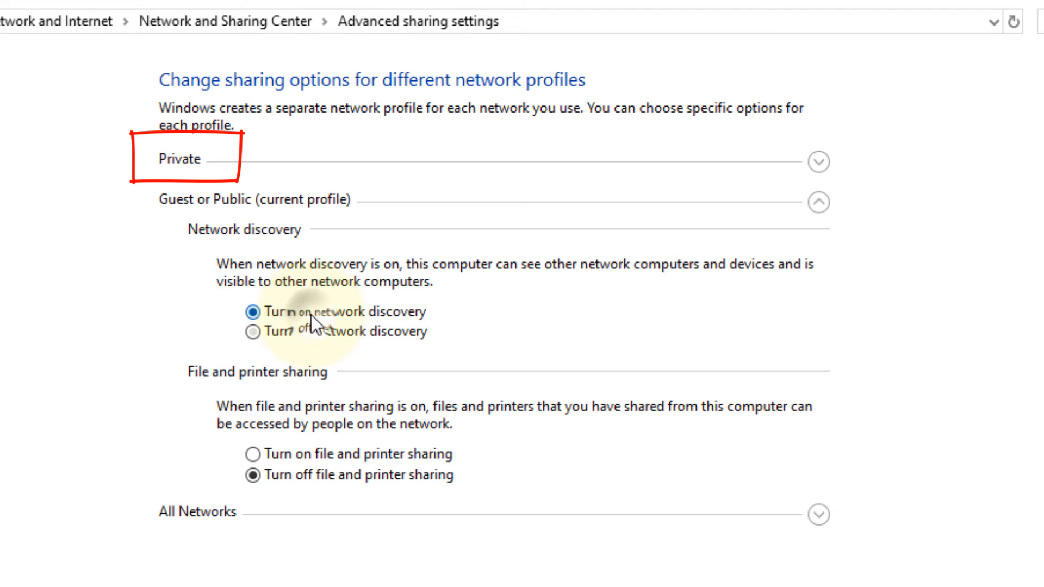
{"action": "left_click", "coordinate": [303, 456]}
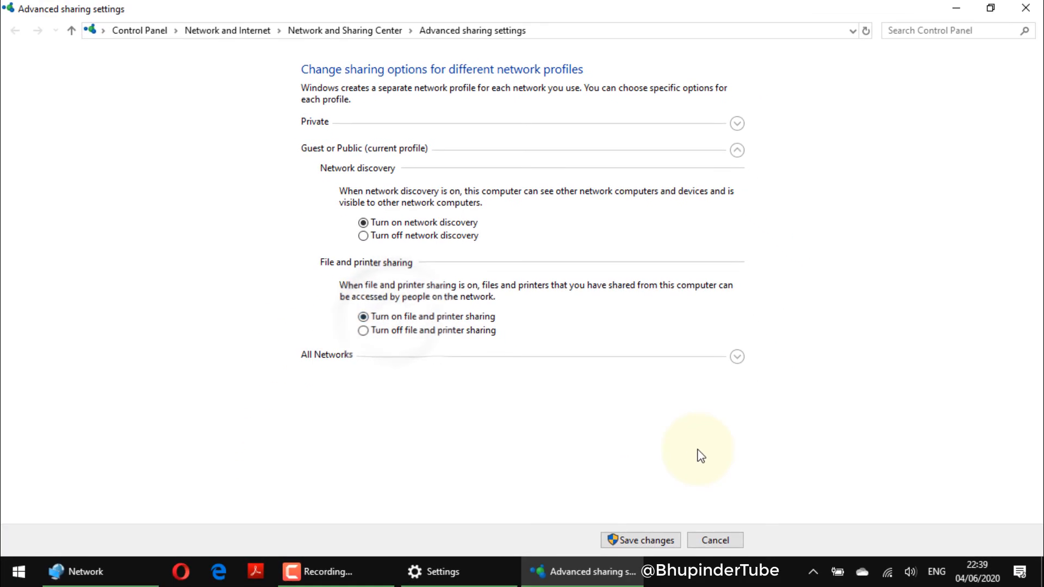
{"action": "left_click", "coordinate": [633, 542]}
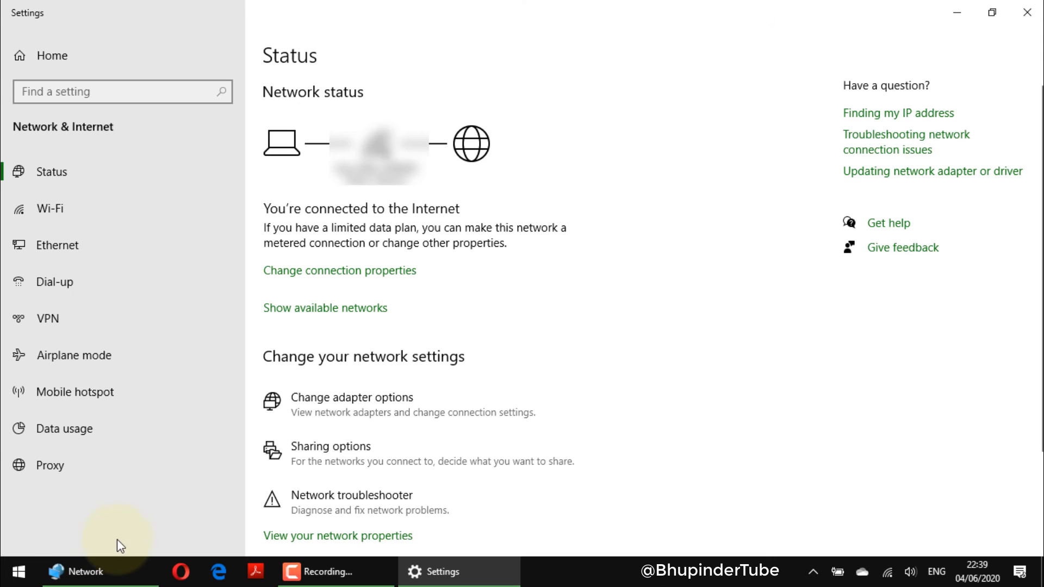
- Return to the Network window, browse to the To Share - Test share on DESKTOP-3516UN4 and open New Text Document
{"action": "left_click", "coordinate": [98, 570]}
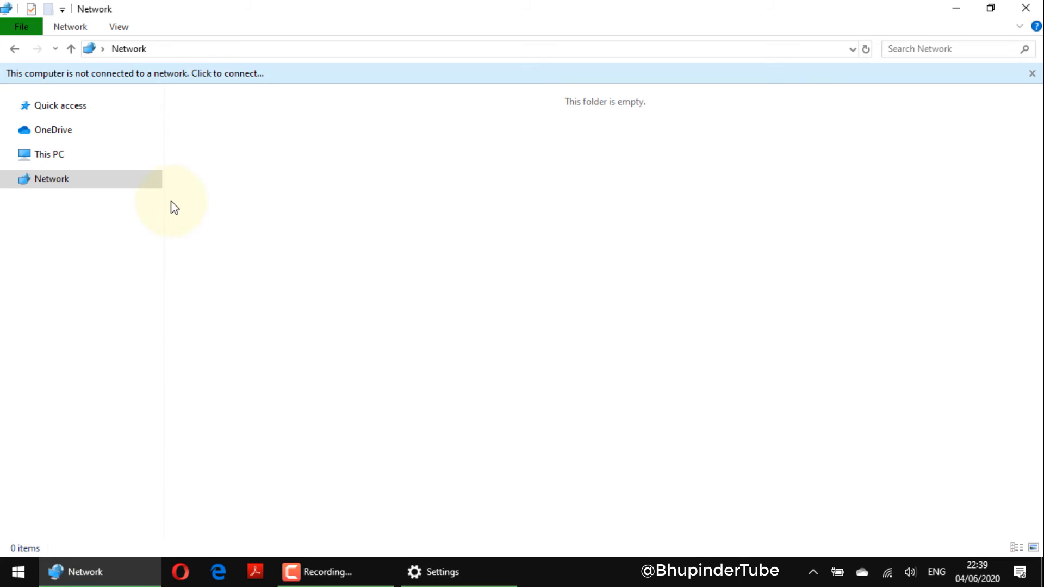
{"action": "left_click", "coordinate": [58, 182]}
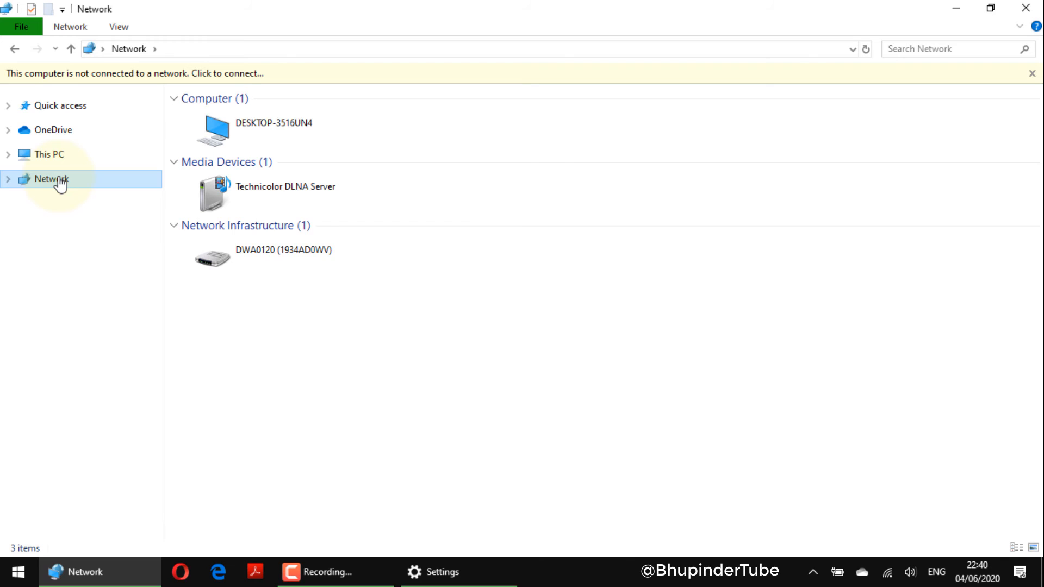
{"action": "left_click", "coordinate": [285, 124]}
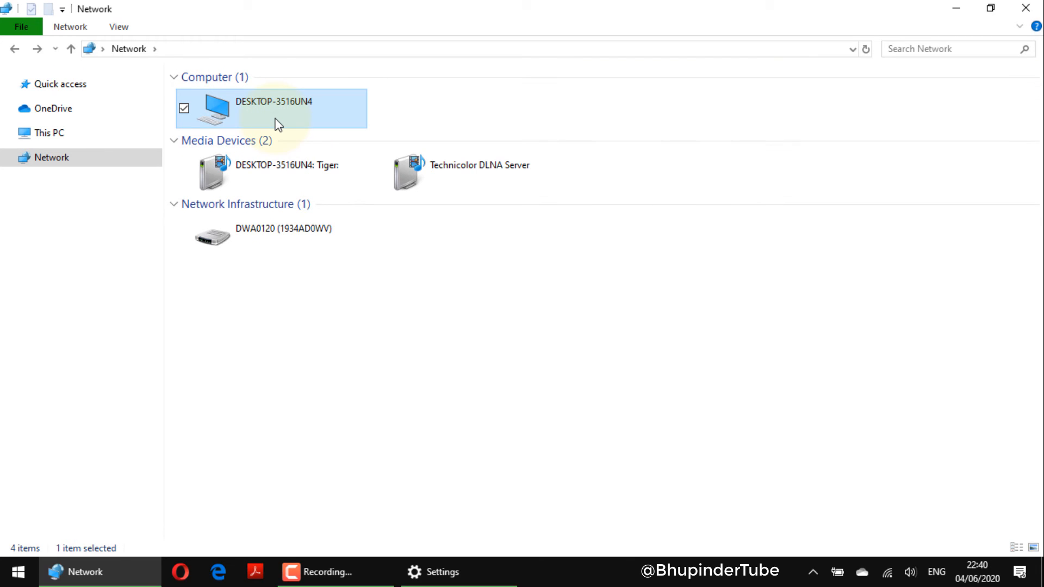
{"action": "double_click", "coordinate": [278, 124]}
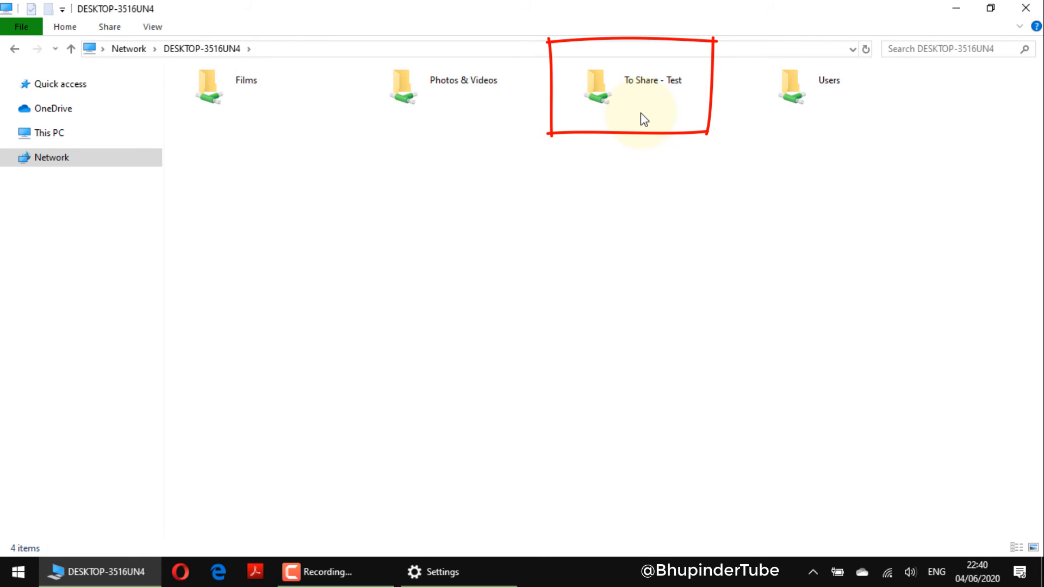
{"action": "double_click", "coordinate": [608, 92]}
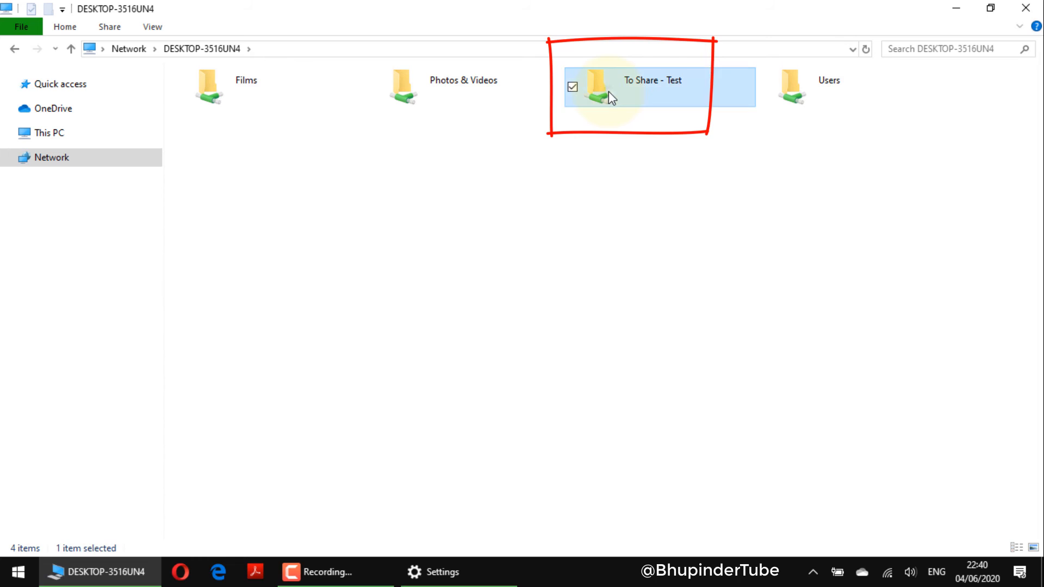
{"action": "double_click", "coordinate": [338, 102]}
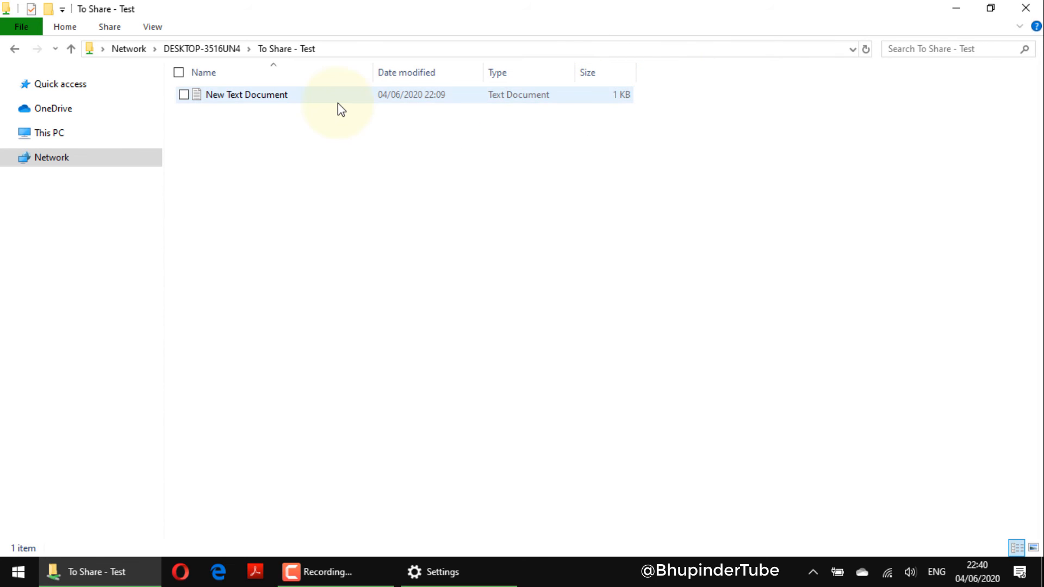
- Copy the shared folder's path and map \\DESKTOP-3516UN4\To Share - Test as network drive Y: with reconnect at sign-in
{"action": "left_click", "coordinate": [481, 52]}
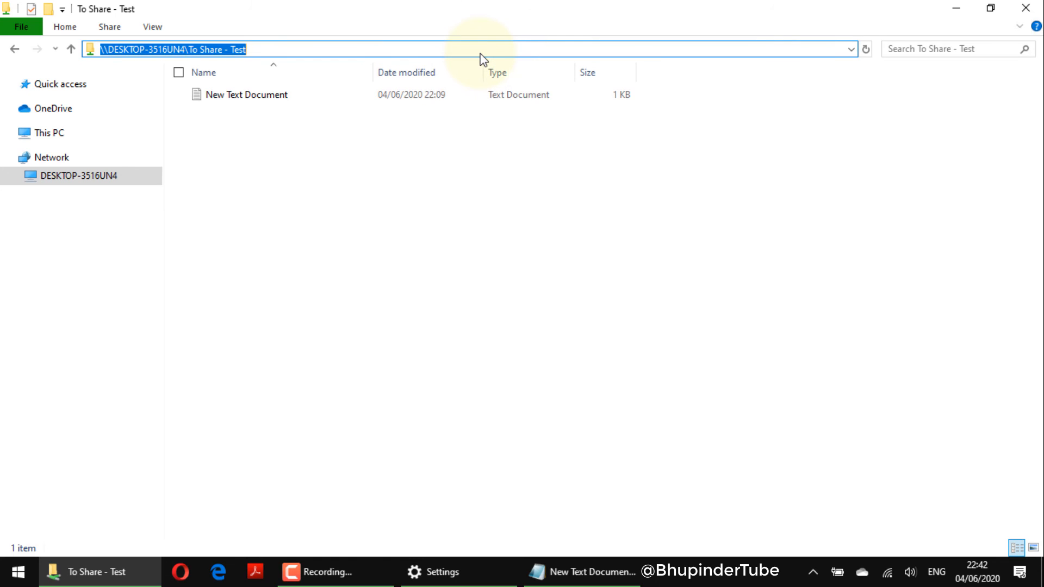
{"action": "key", "text": "ctrl+c"}
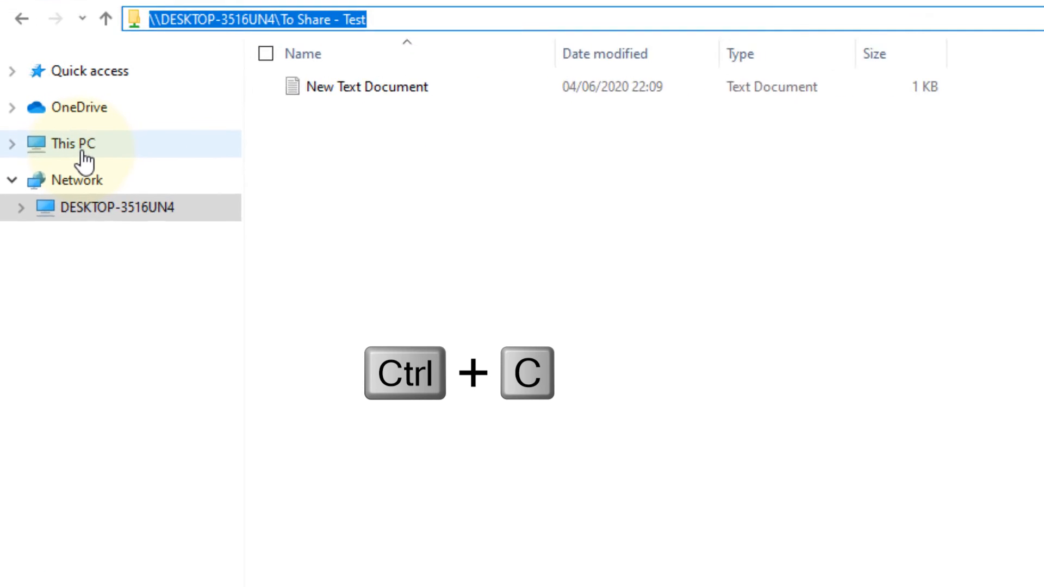
{"action": "right_click", "coordinate": [83, 153]}
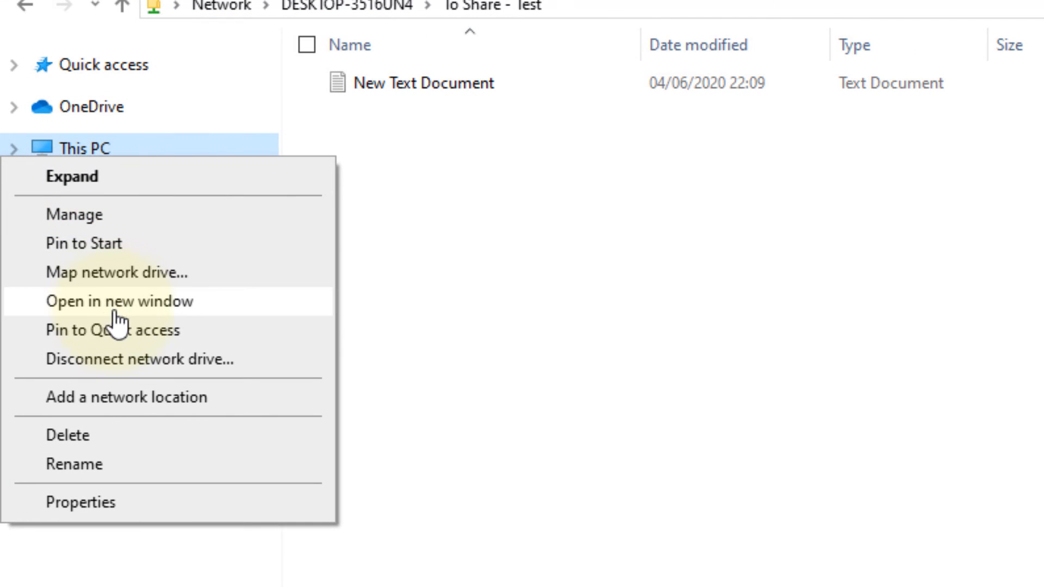
{"action": "left_click", "coordinate": [155, 274]}
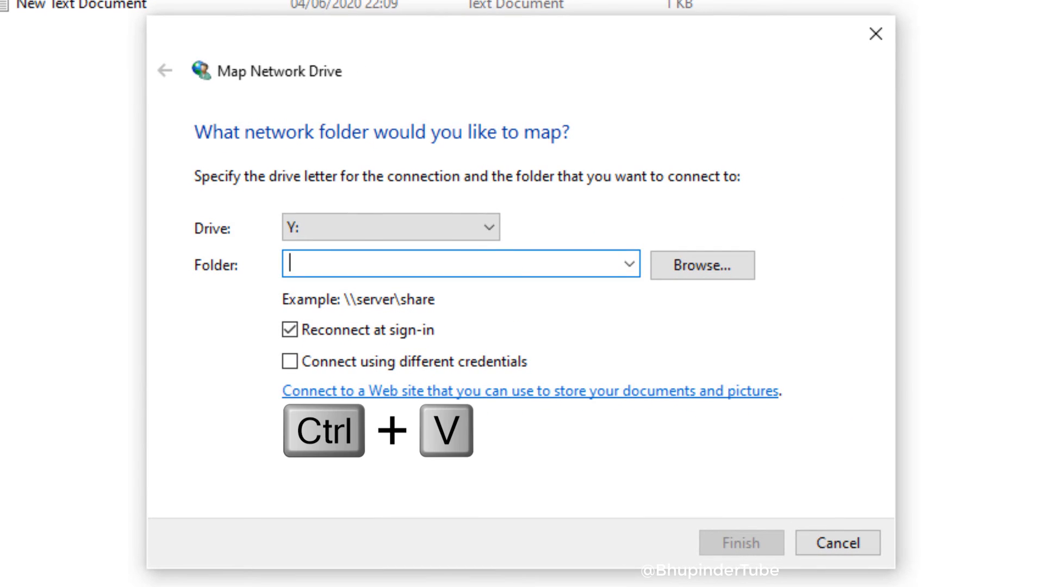
{"action": "key", "text": "ctrl+v"}
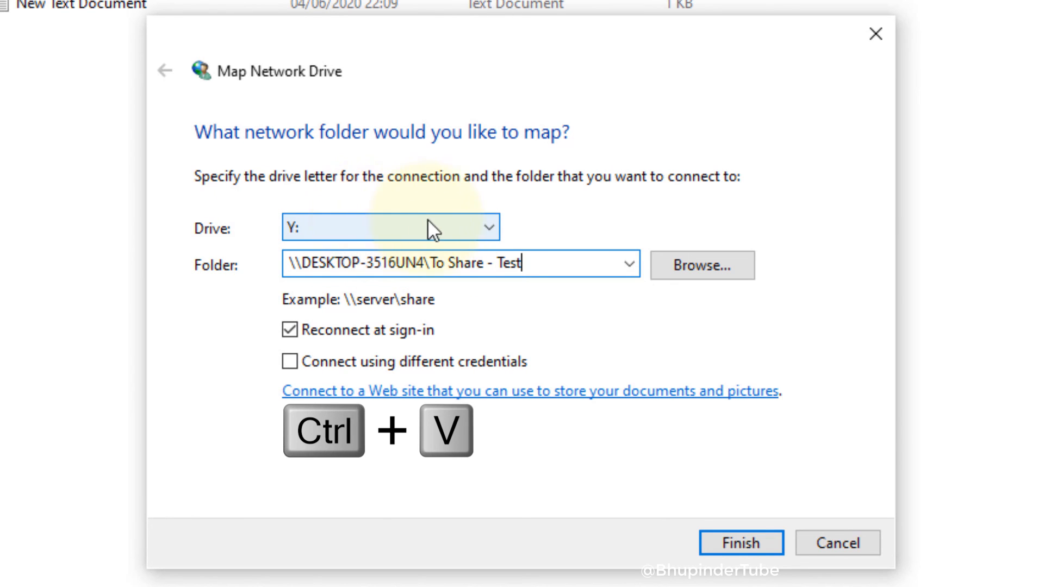
{"action": "left_click", "coordinate": [748, 537]}
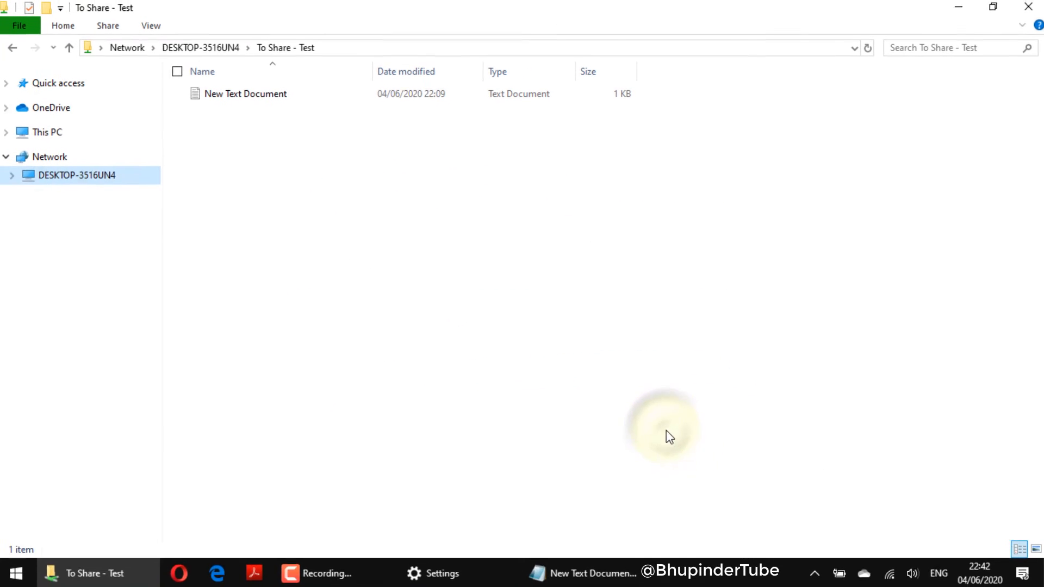
- Open the mapped To Share - Test (Y:) drive from This PC, view New Text Document and close it
{"action": "left_click", "coordinate": [53, 131]}
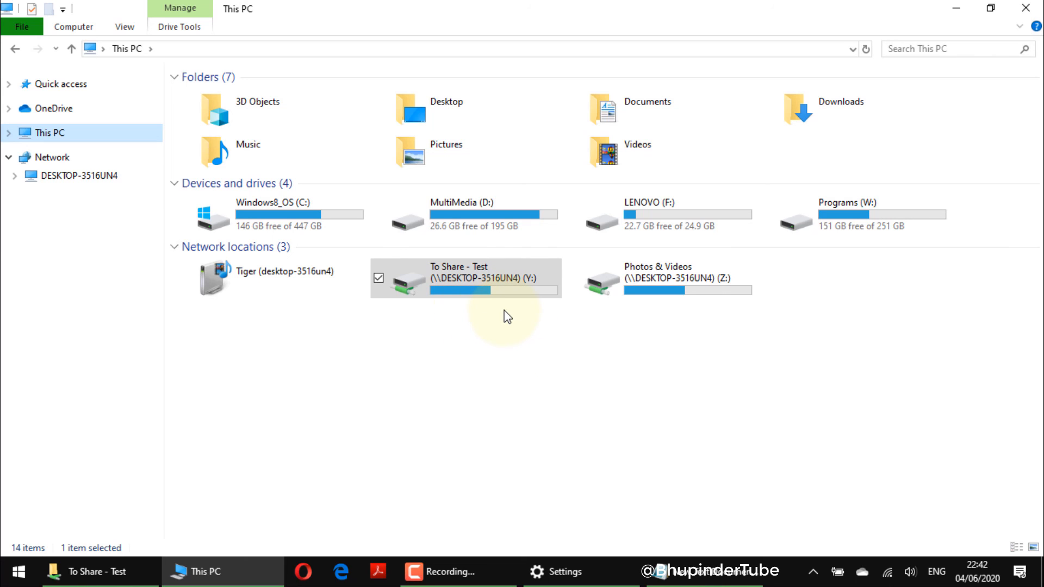
{"action": "double_click", "coordinate": [478, 288]}
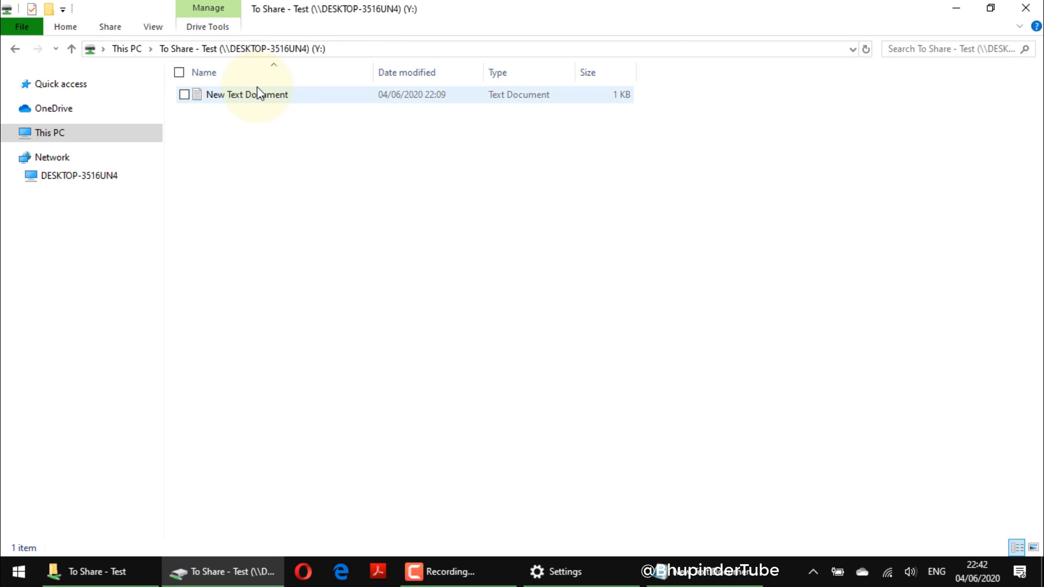
{"action": "double_click", "coordinate": [258, 93]}
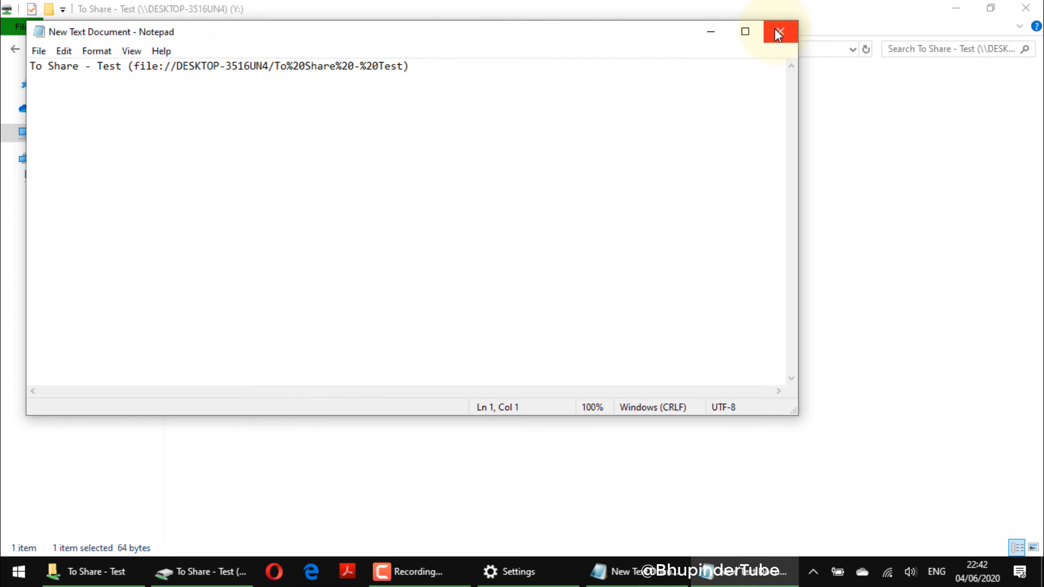
{"action": "left_click", "coordinate": [777, 33]}
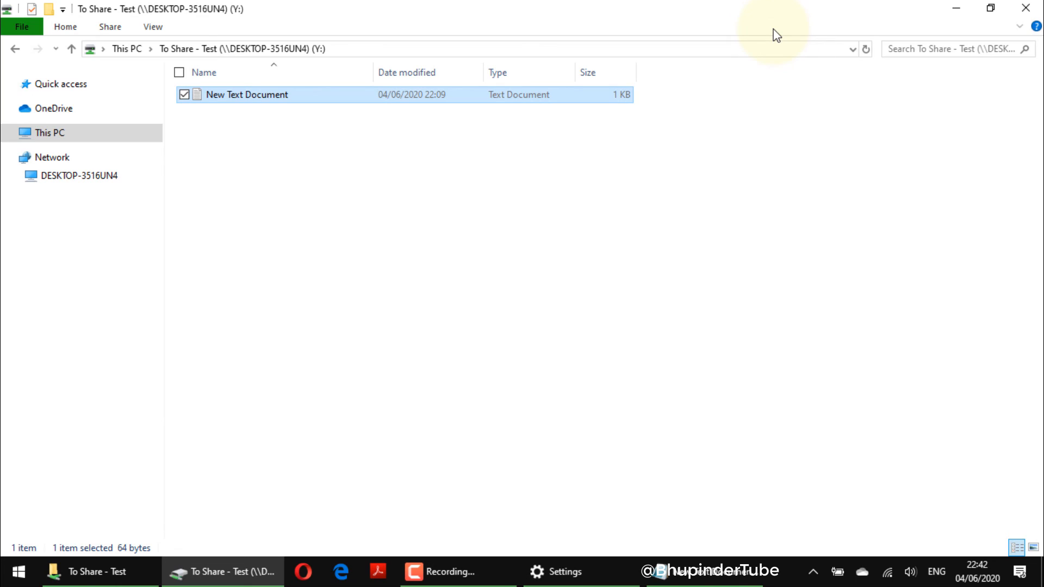